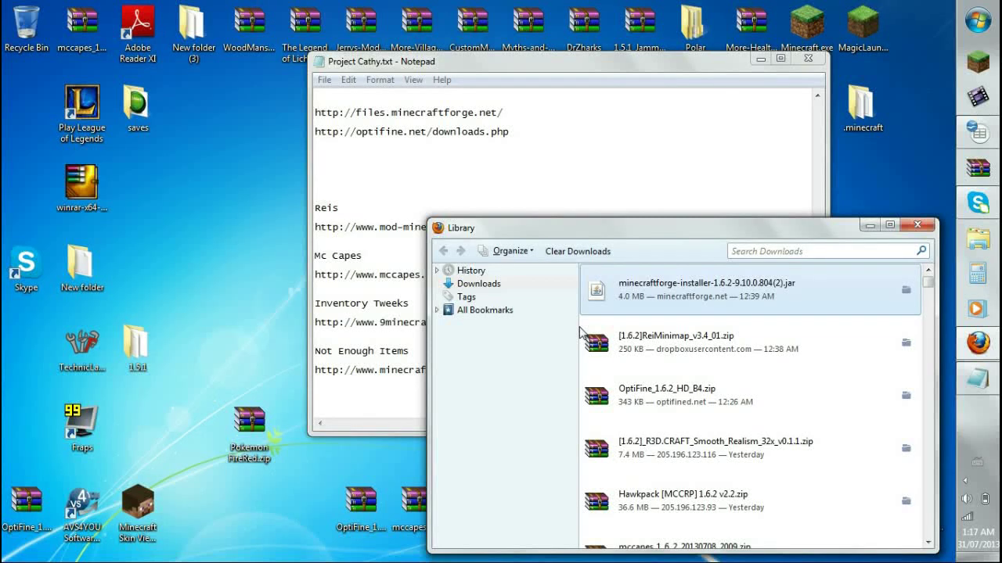
pyautogui.click(401, 243)
pyautogui.moveTo(366, 257); pyautogui.dragTo(314, 256)
pyautogui.click(515, 273)
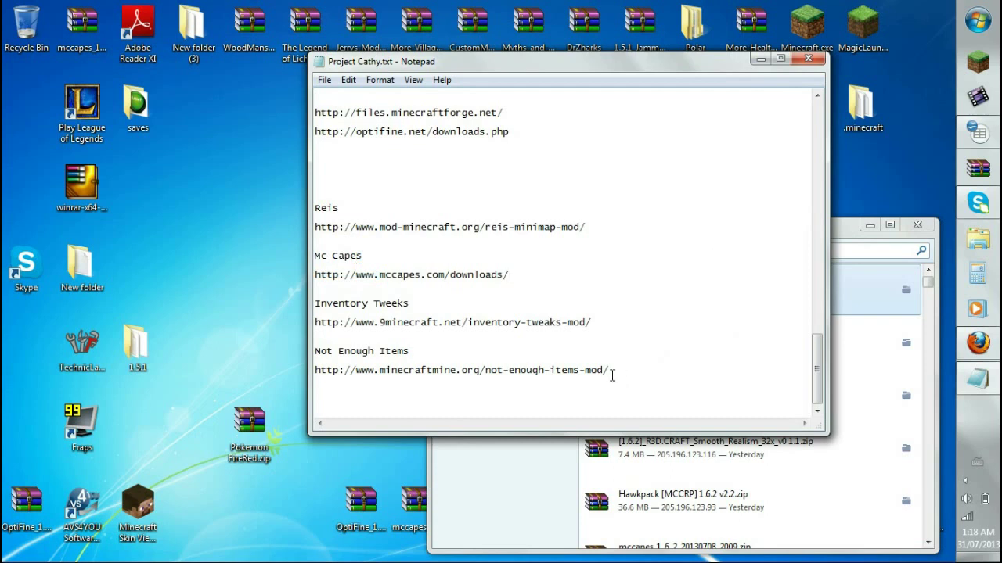
pyautogui.moveTo(611, 376); pyautogui.dragTo(489, 266)
pyautogui.click(558, 301)
pyautogui.moveTo(518, 113); pyautogui.dragTo(312, 105)
pyautogui.hotkey('ctrl', 'c')
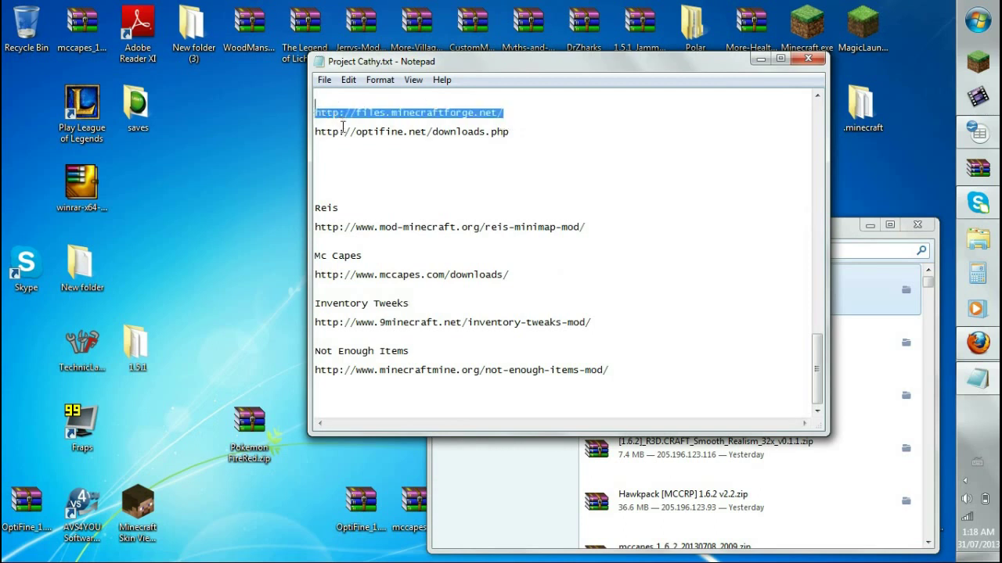
pyautogui.click(977, 343)
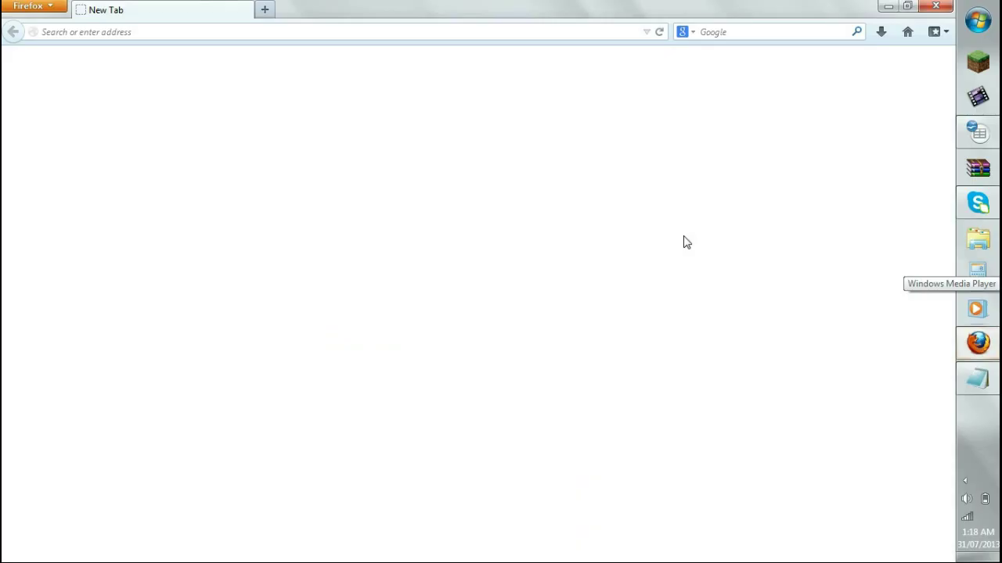
pyautogui.click(242, 34)
pyautogui.hotkey('ctrl', 'v')
pyautogui.press('Return')
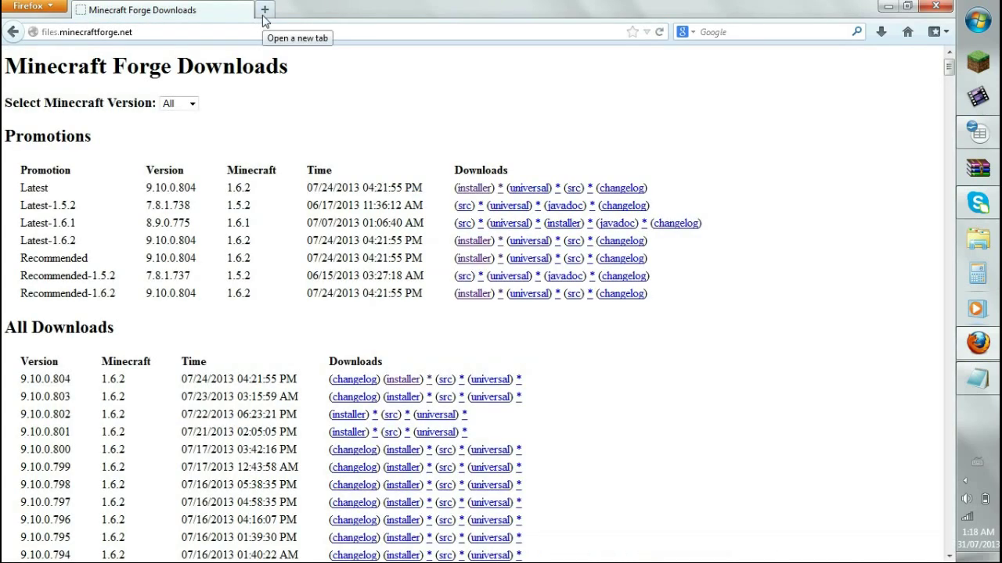
# - Start the Forge 1.6.2 build 9.10.0.804 installer download, staying on the adf.ly page past the ad-blocker warning
pyautogui.moveTo(118, 380)
pyautogui.mouseDown()
pyautogui.moveTo(102, 380)
pyautogui.moveTo(124, 380)
pyautogui.mouseUp()
pyautogui.doubleClick(60, 380)
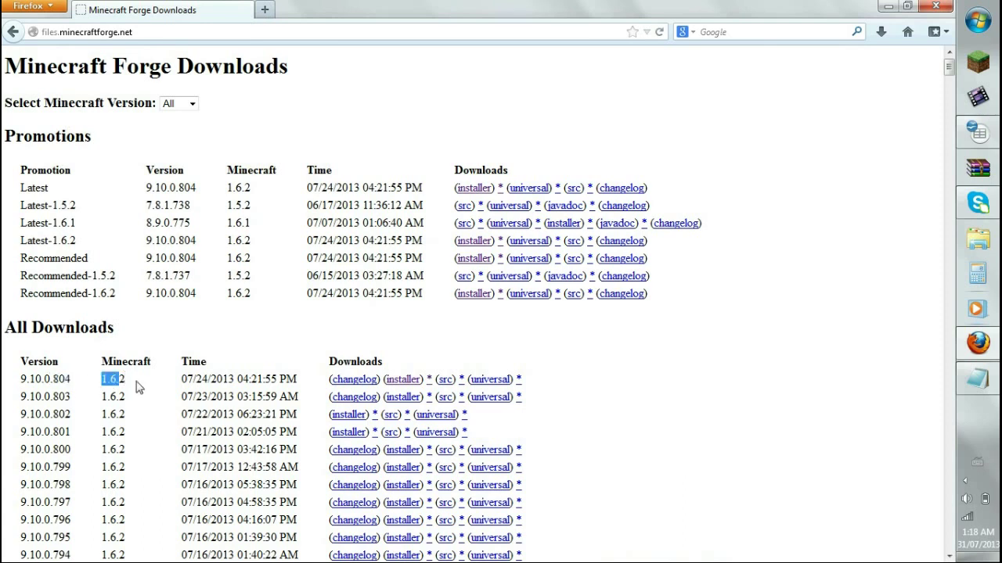
pyautogui.click(137, 383)
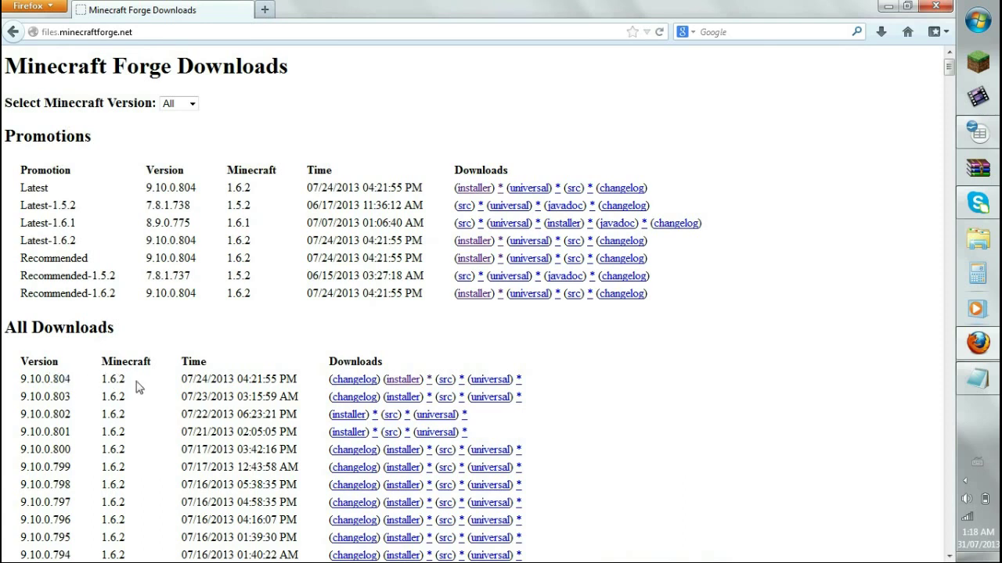
pyautogui.click(389, 379)
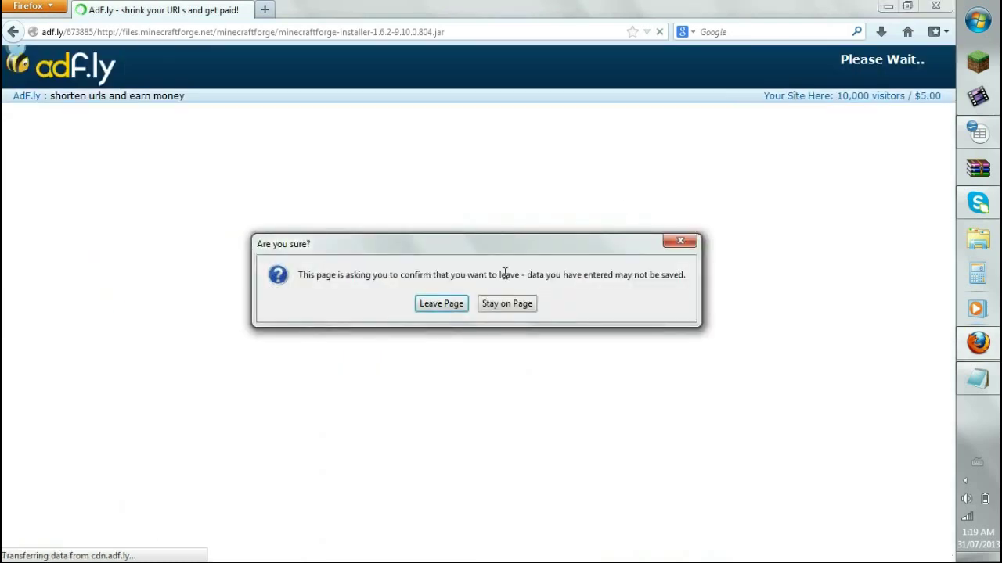
pyautogui.click(501, 304)
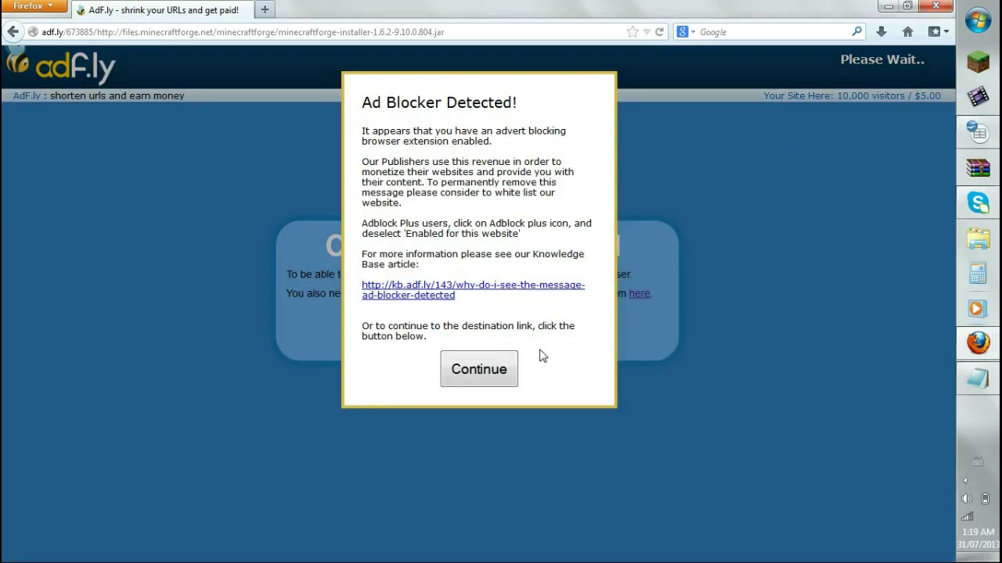
pyautogui.click(512, 374)
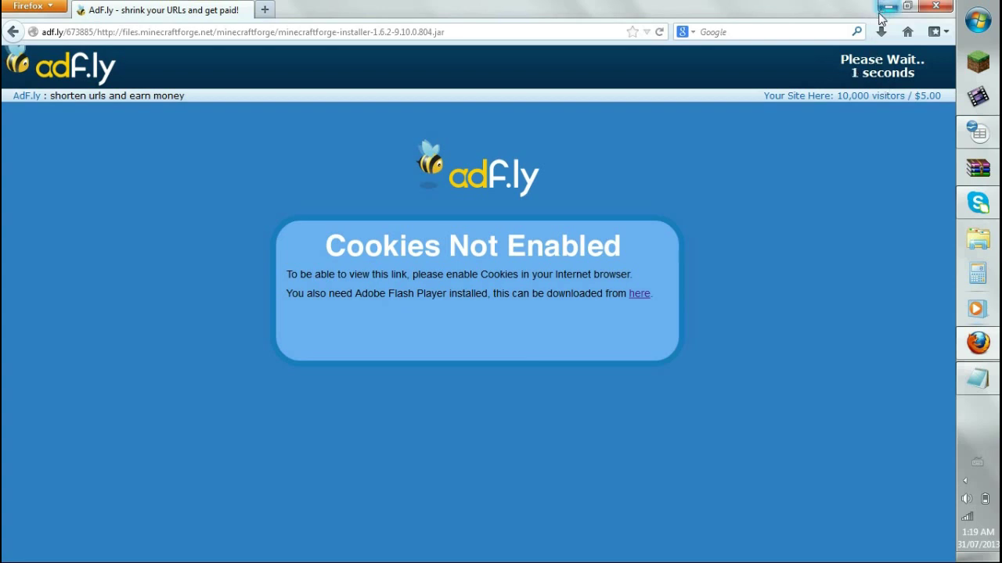
# - Open the AppData Roaming folder through the Run prompt
pyautogui.press('super')
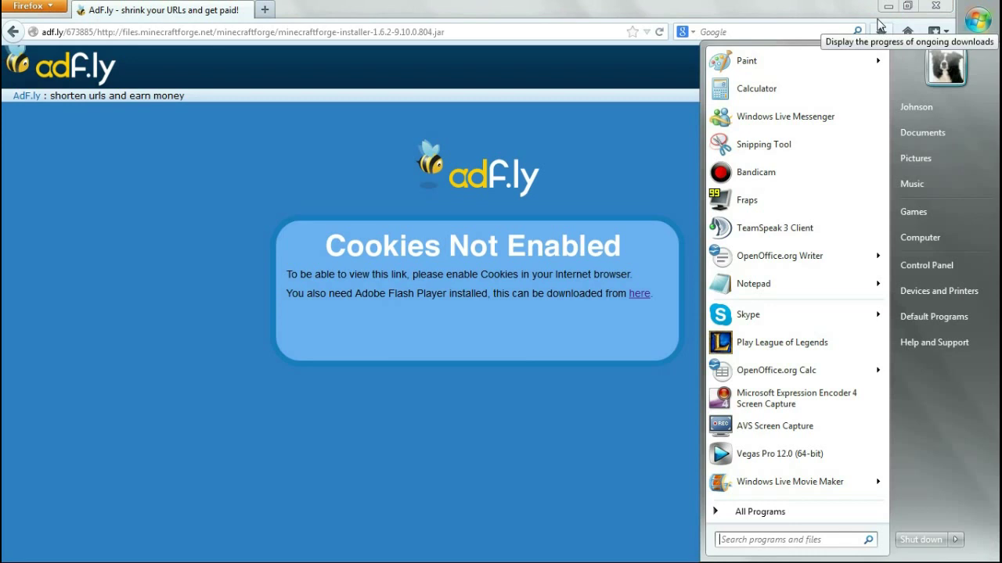
pyautogui.write('run')
pyautogui.press('Return')
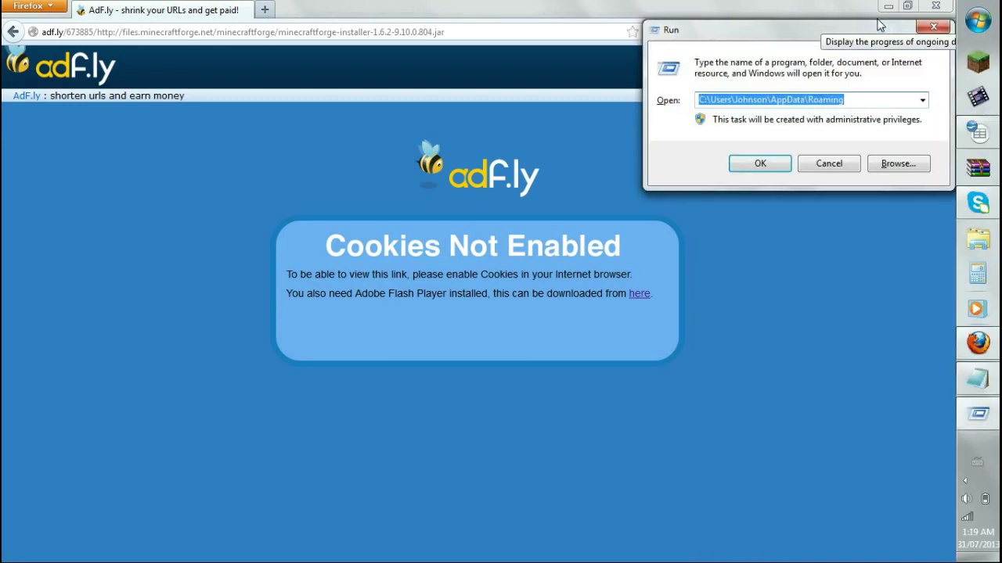
pyautogui.press('Return')
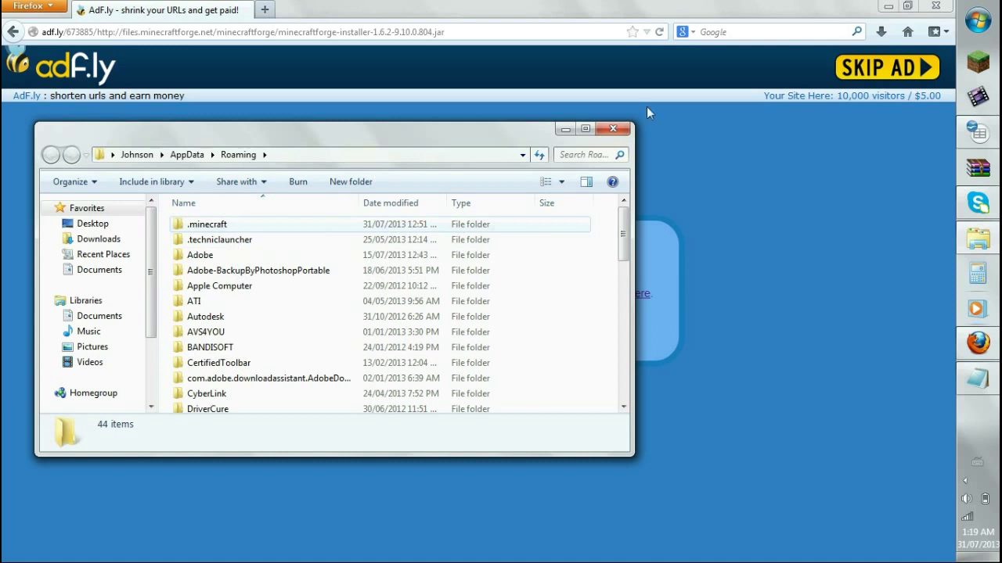
# - Move .minecraft to the desktop without merging, then delete it to the Recycle Bin
pyautogui.click(887, 6)
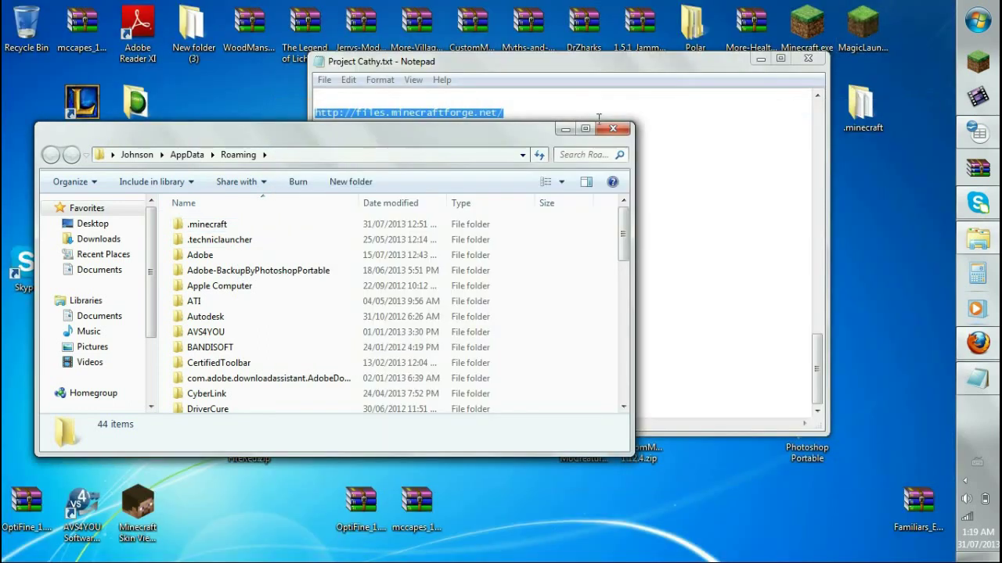
pyautogui.moveTo(258, 134); pyautogui.dragTo(409, 169)
pyautogui.moveTo(353, 258); pyautogui.dragTo(237, 129)
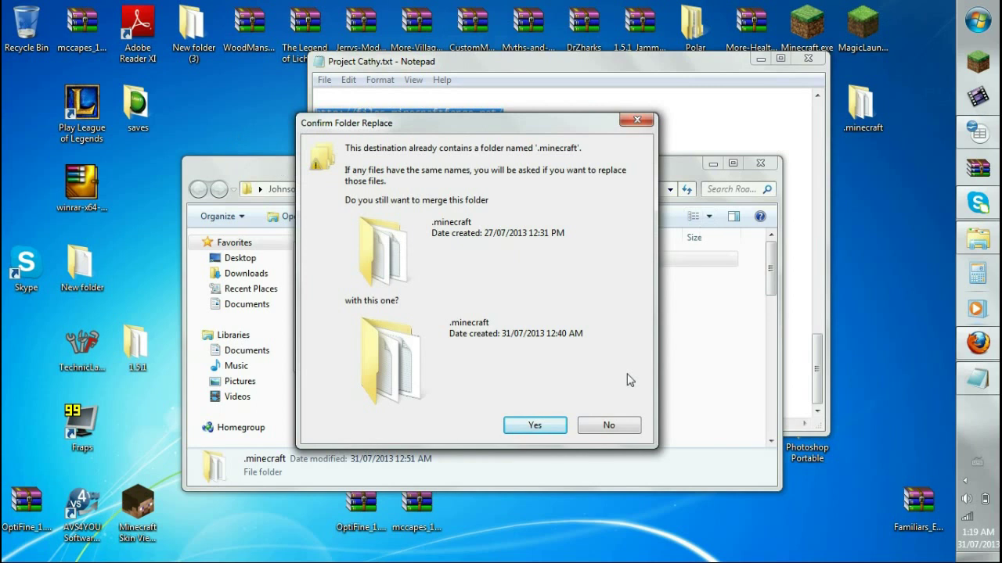
pyautogui.click(604, 427)
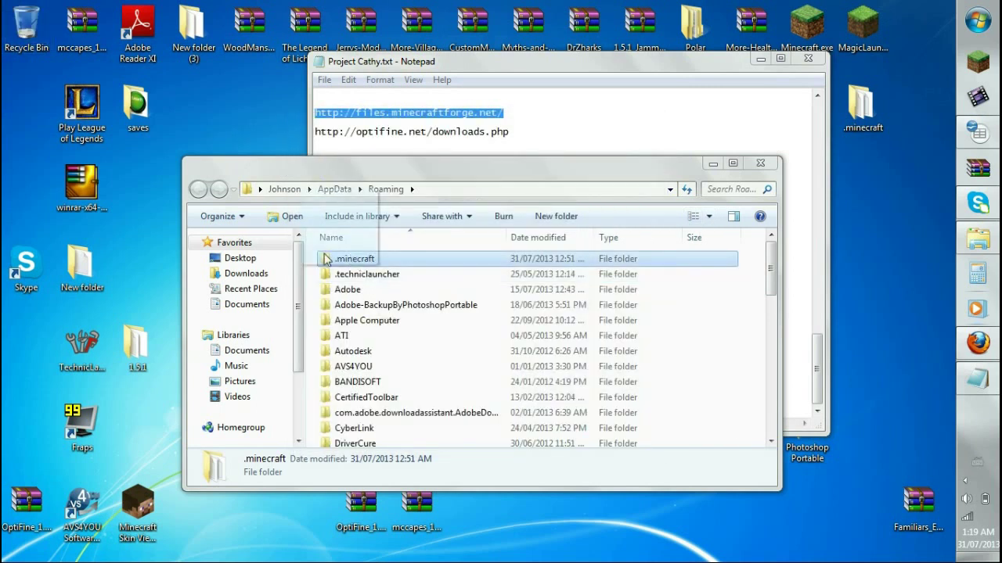
pyautogui.moveTo(114, 79); pyautogui.dragTo(26, 53)
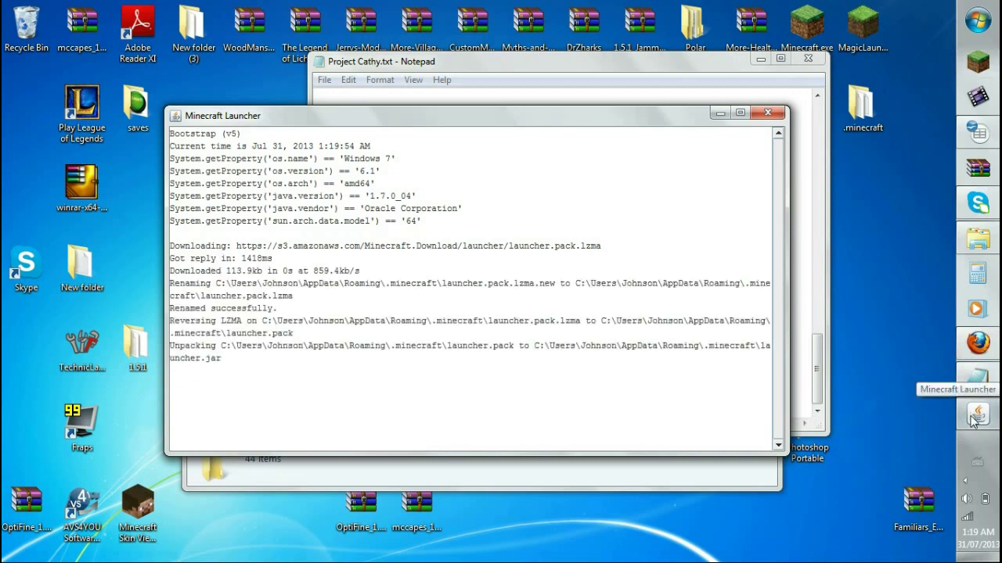
# - Skip the adf.ly ad and save minecraftforge-installer-1.6.2-9.10.0.804.jar
pyautogui.click(977, 352)
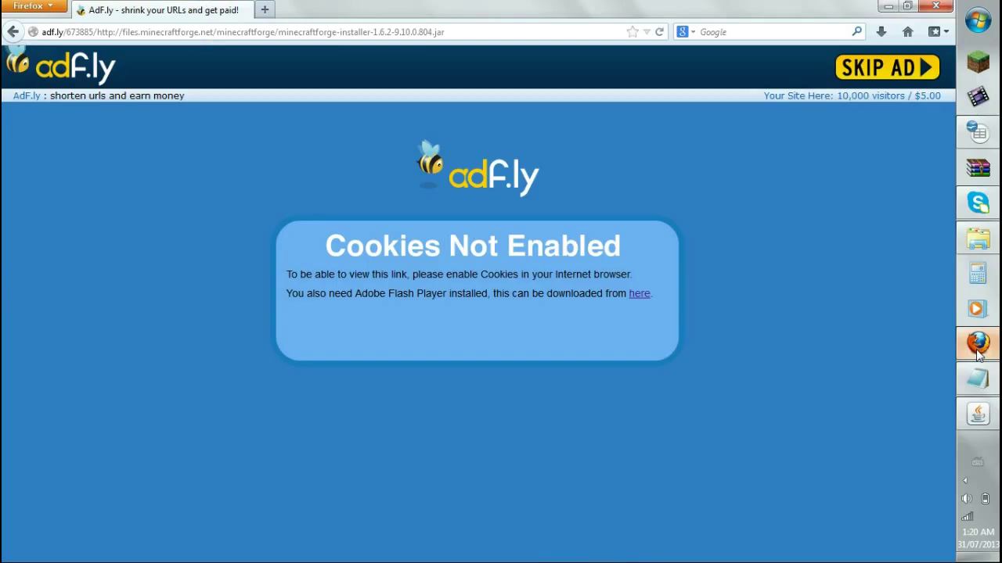
pyautogui.click(853, 70)
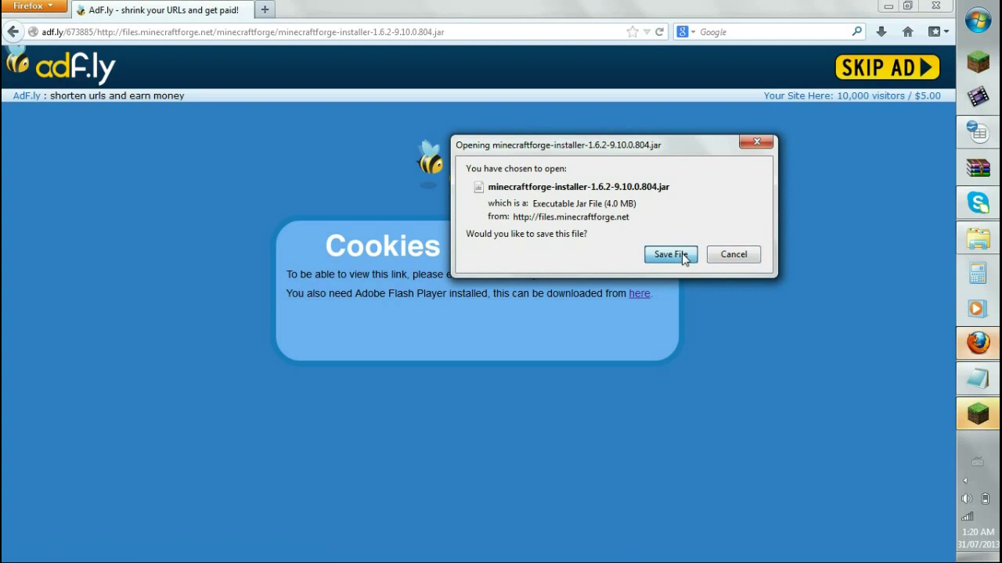
pyautogui.click(681, 255)
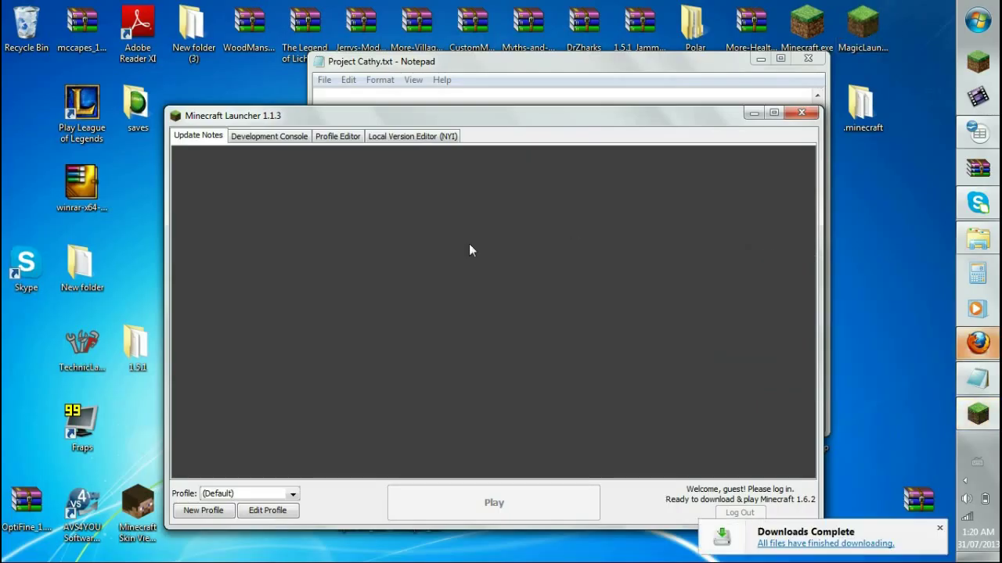
# - Log in to the Minecraft account in the launcher and launch Minecraft 1.6.2
pyautogui.moveTo(403, 116); pyautogui.dragTo(383, 87)
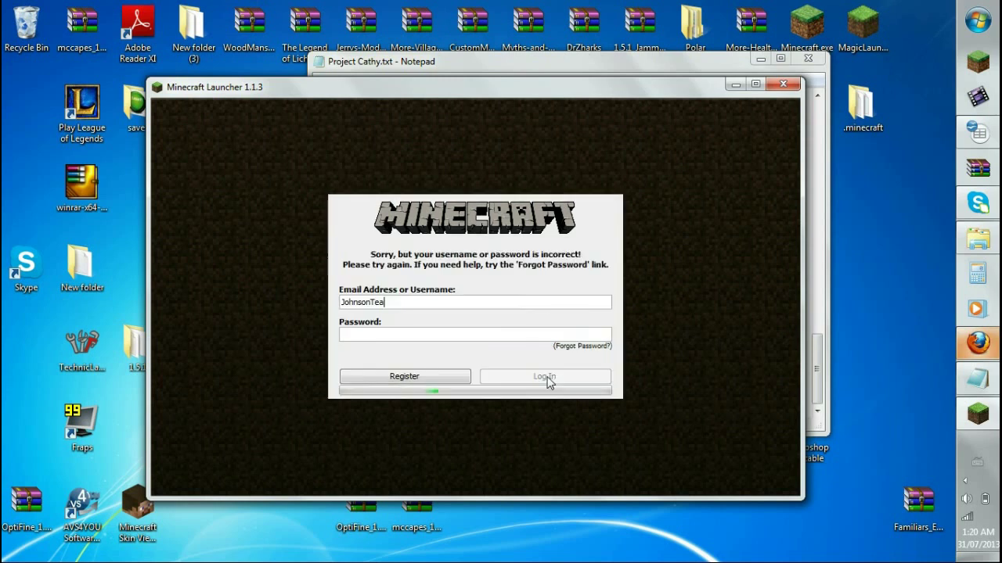
pyautogui.click(543, 381)
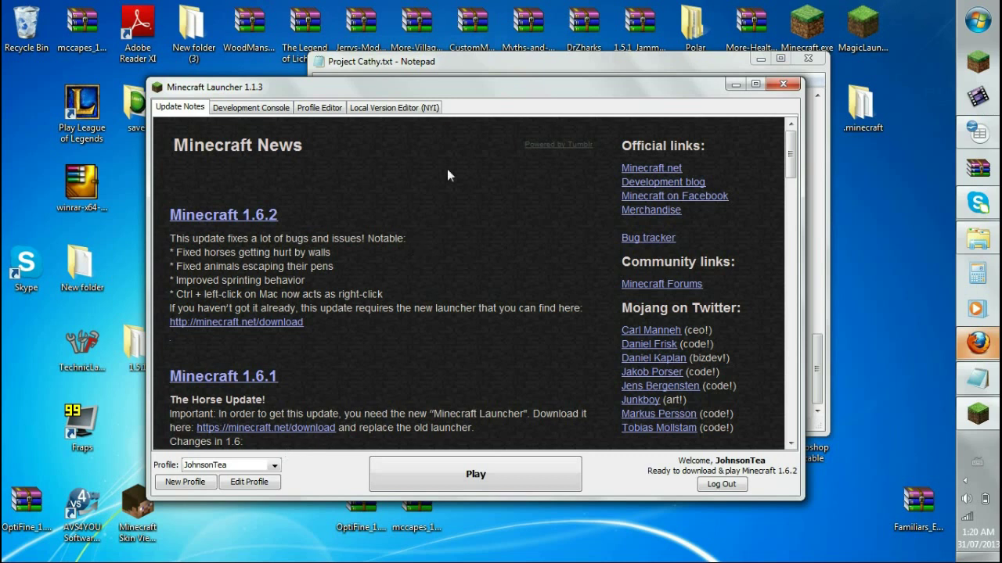
pyautogui.moveTo(593, 92); pyautogui.dragTo(621, 43)
pyautogui.click(532, 424)
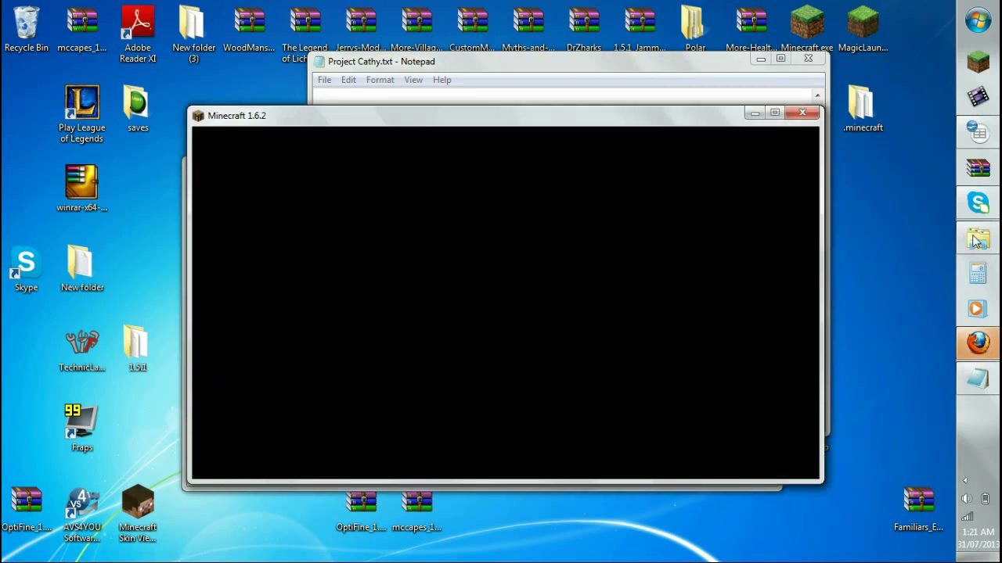
# - Check the new .minecraft folder in Roaming, then return to the Minecraft 1.6.2 title menu
pyautogui.click(975, 239)
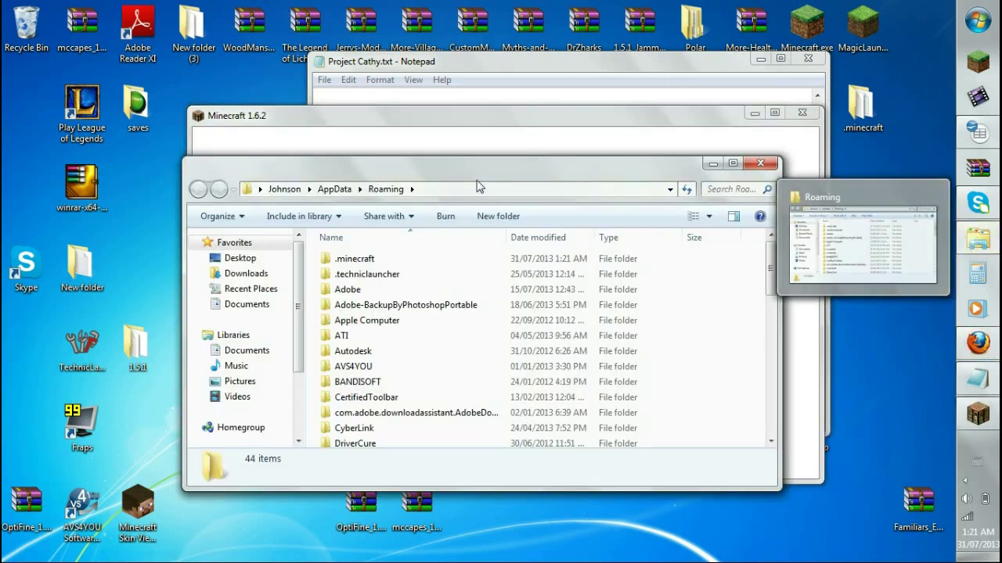
pyautogui.click(374, 259)
pyautogui.moveTo(408, 172); pyautogui.dragTo(285, 178)
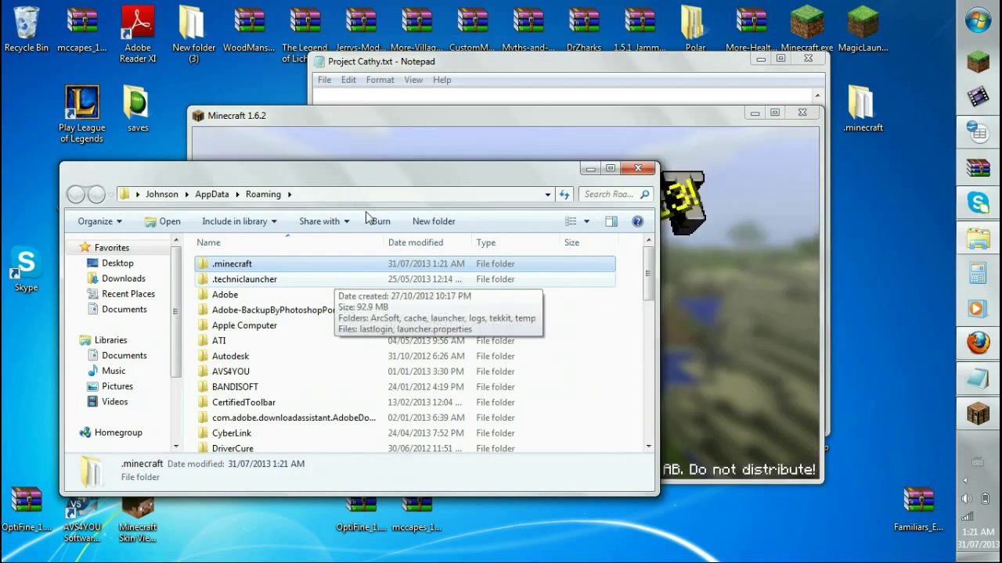
pyautogui.click(388, 127)
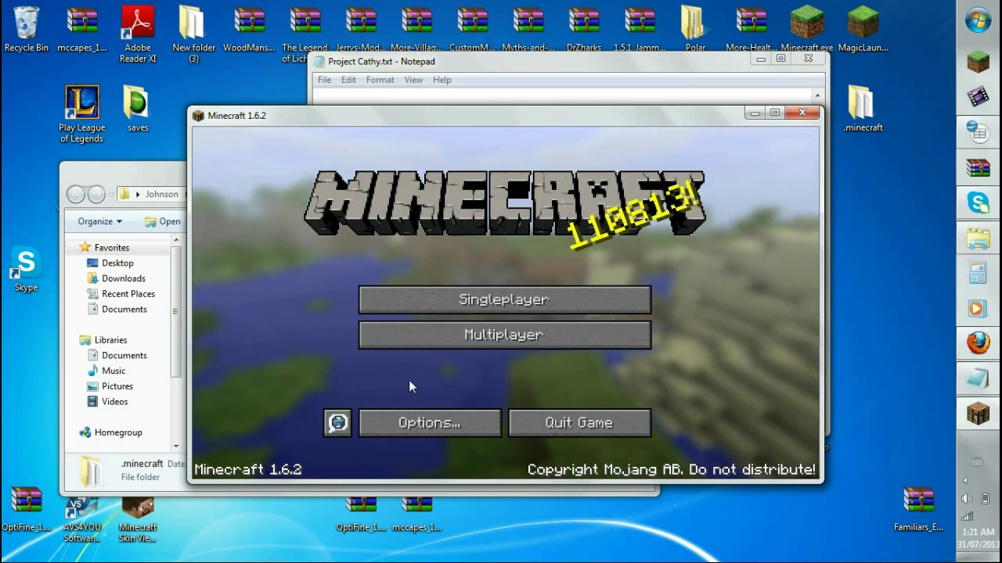
# - Close the Minecraft 1.6.2 game window
pyautogui.click(790, 116)
pyautogui.moveTo(978, 346)
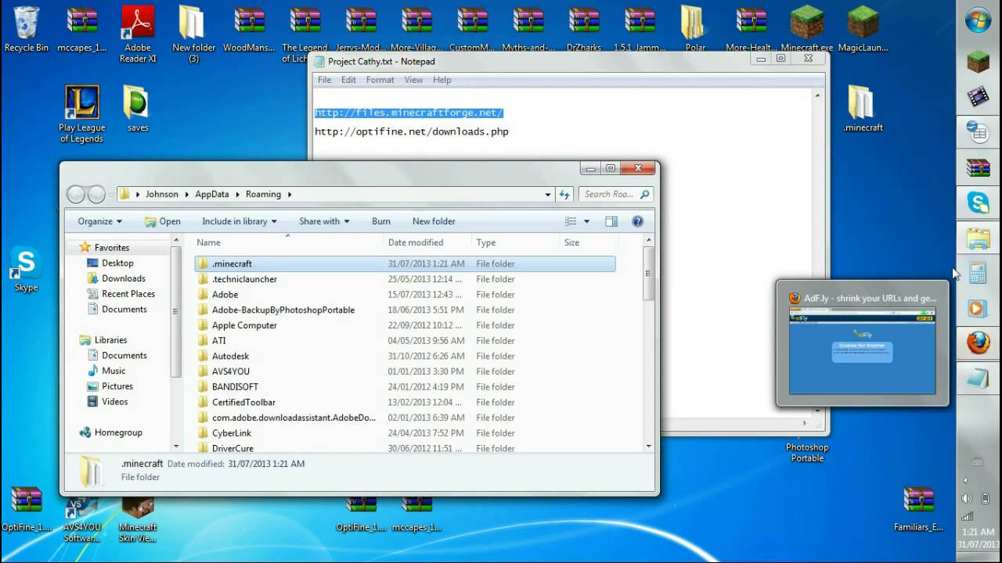
pyautogui.click(851, 288)
# - Run the downloaded Forge installer, install the 9.10.0.804 client into .minecraft, and minimize Firefox
pyautogui.click(977, 342)
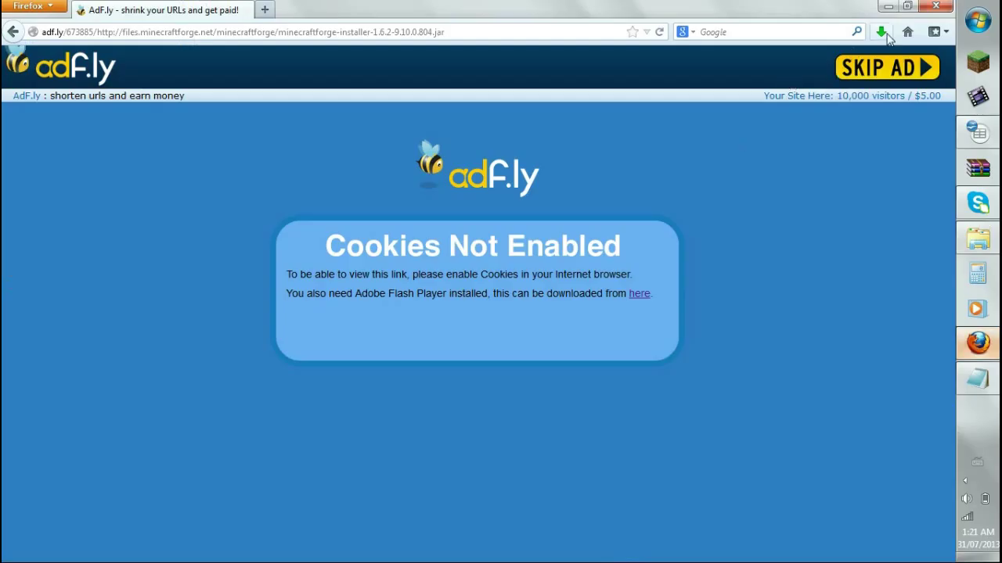
pyautogui.click(881, 31)
pyautogui.click(758, 75)
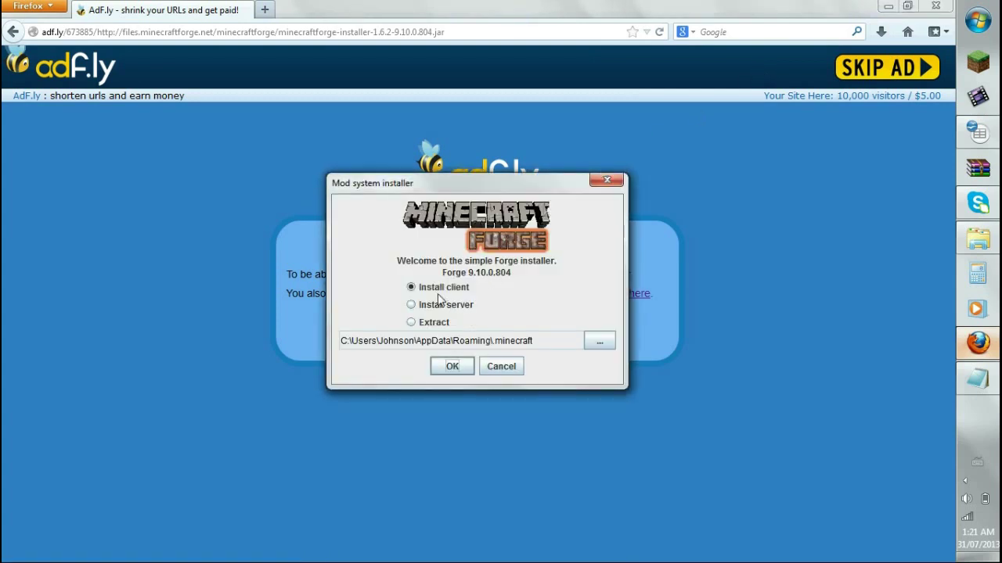
pyautogui.click(455, 366)
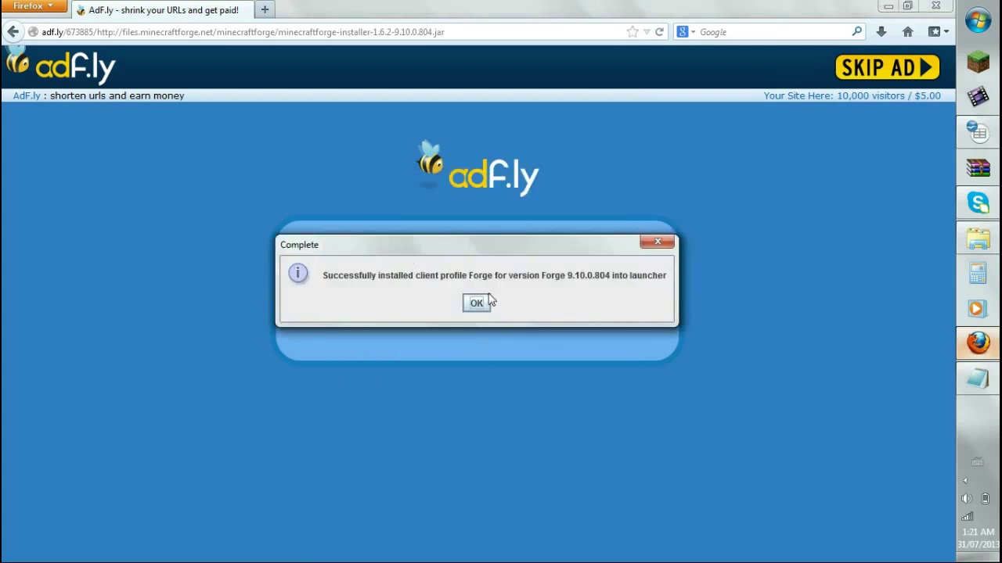
pyautogui.click(473, 303)
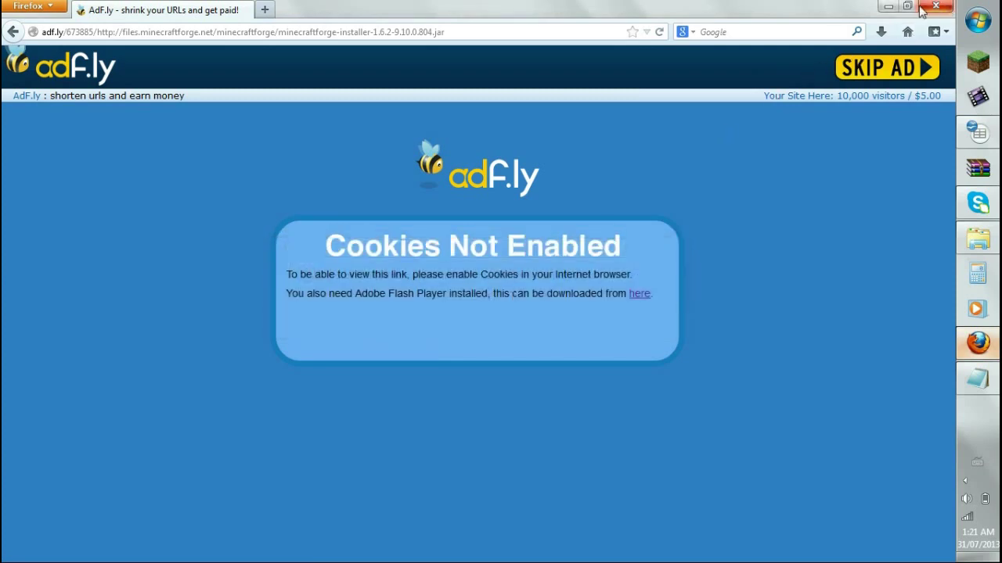
pyautogui.click(888, 6)
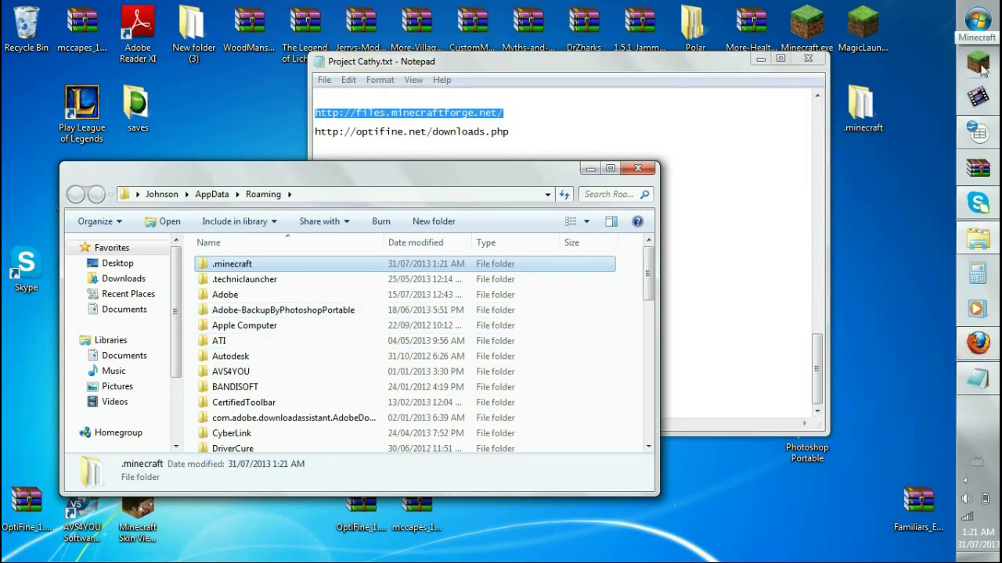
# - Start the Minecraft launcher and select the mccapes.com downloads link in the notes
pyautogui.click(981, 65)
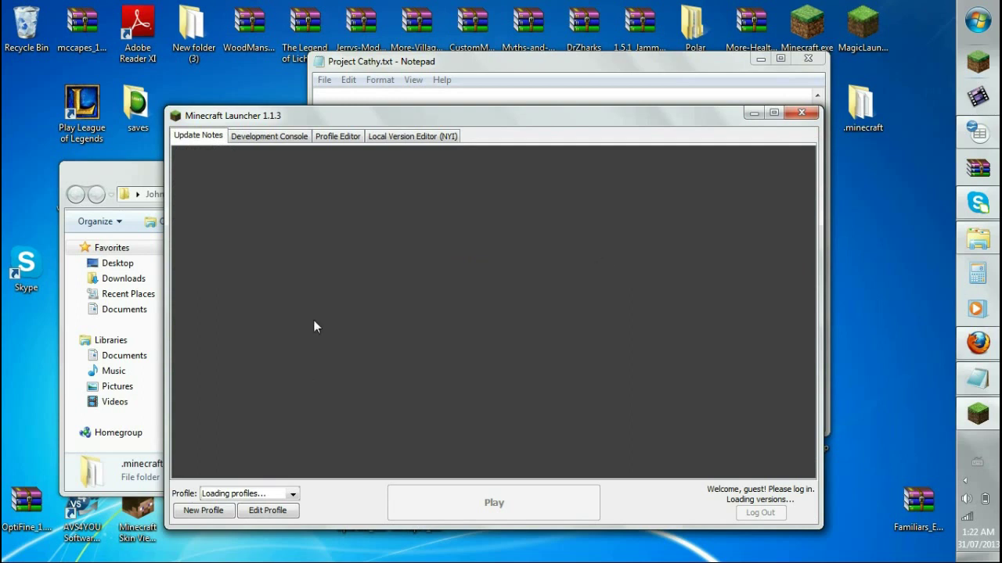
pyautogui.click(473, 67)
pyautogui.click(438, 302)
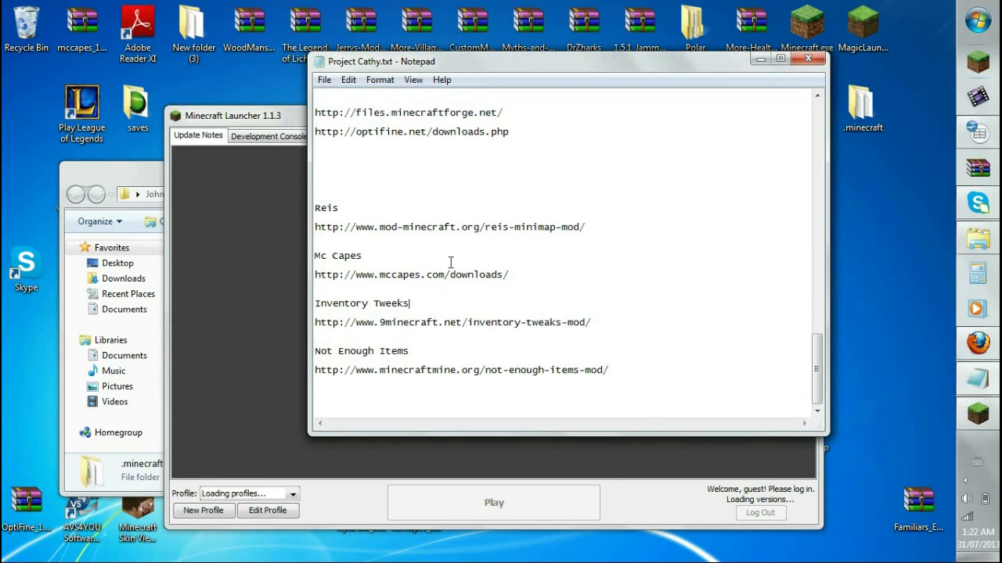
pyautogui.moveTo(509, 275); pyautogui.dragTo(320, 267)
pyautogui.hotkey('ctrl', 'c')
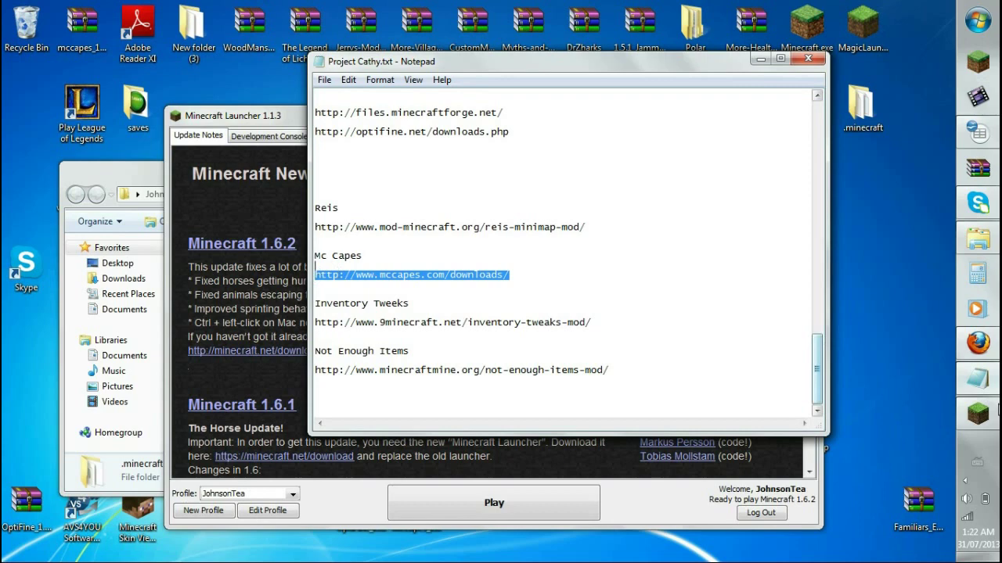
pyautogui.click(978, 415)
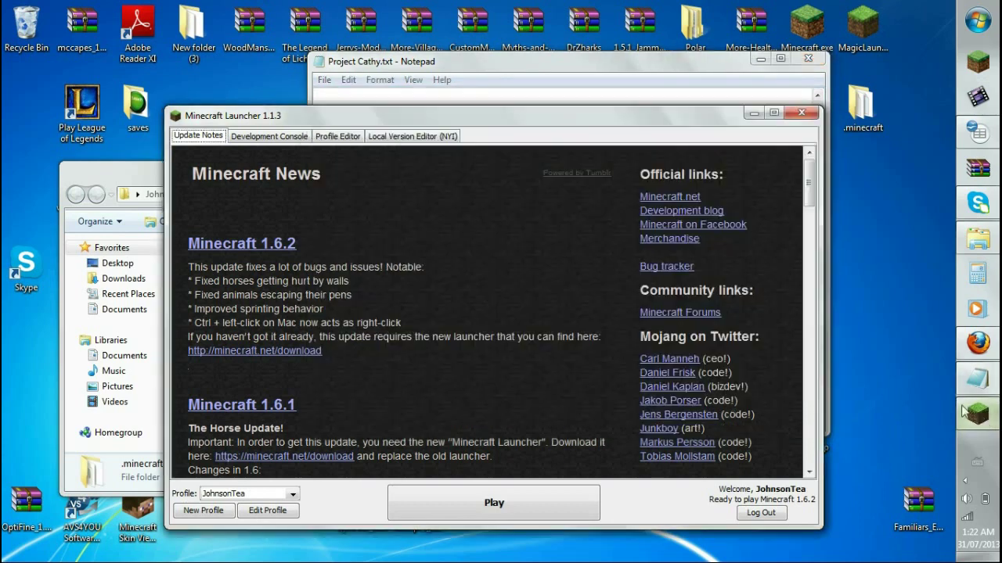
# - Load the mccapes.com downloads page and start the standard MCCapes 1.6.2 mod download
pyautogui.click(977, 342)
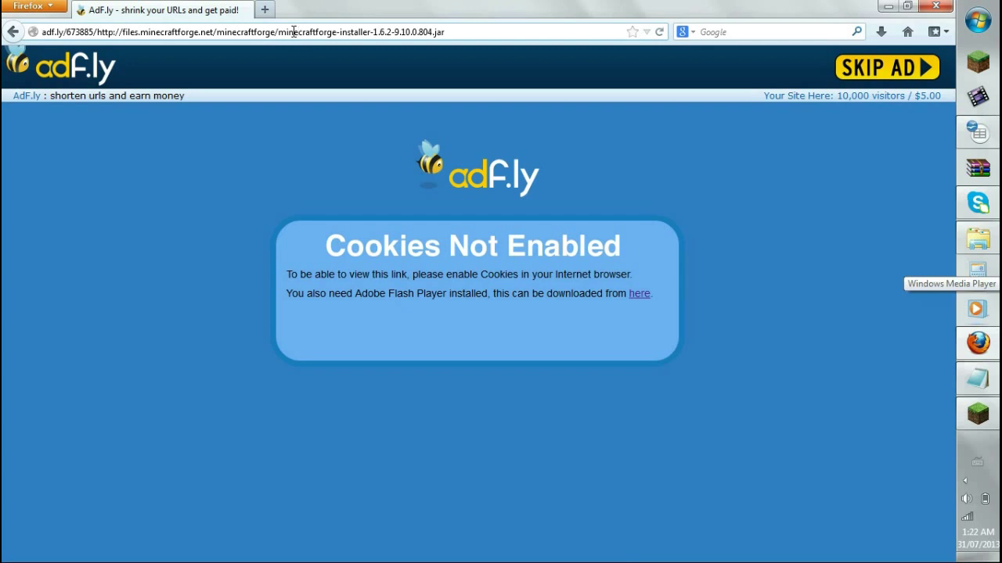
pyautogui.click(294, 32)
pyautogui.hotkey('ctrl', 'v')
pyautogui.press('Return')
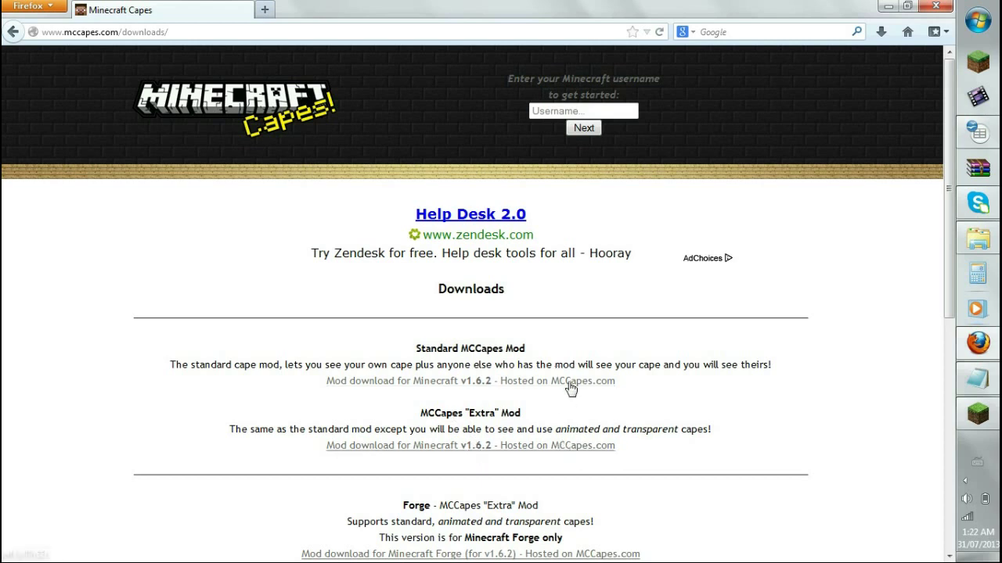
pyautogui.click(569, 382)
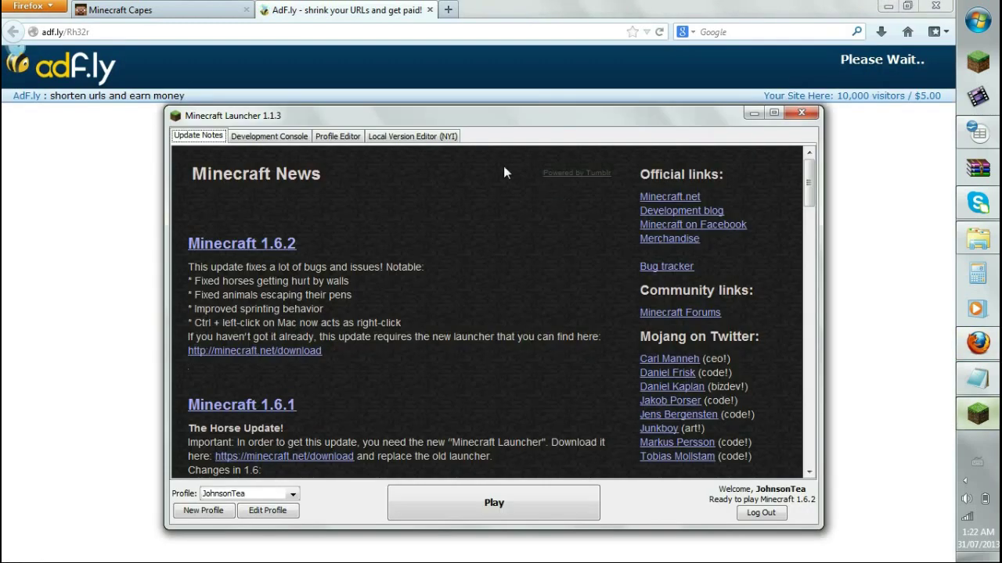
# - Select the Forge profile and launch Minecraft 1.6.2-Forge9.10.0.804 with the signed-in account
pyautogui.click(293, 494)
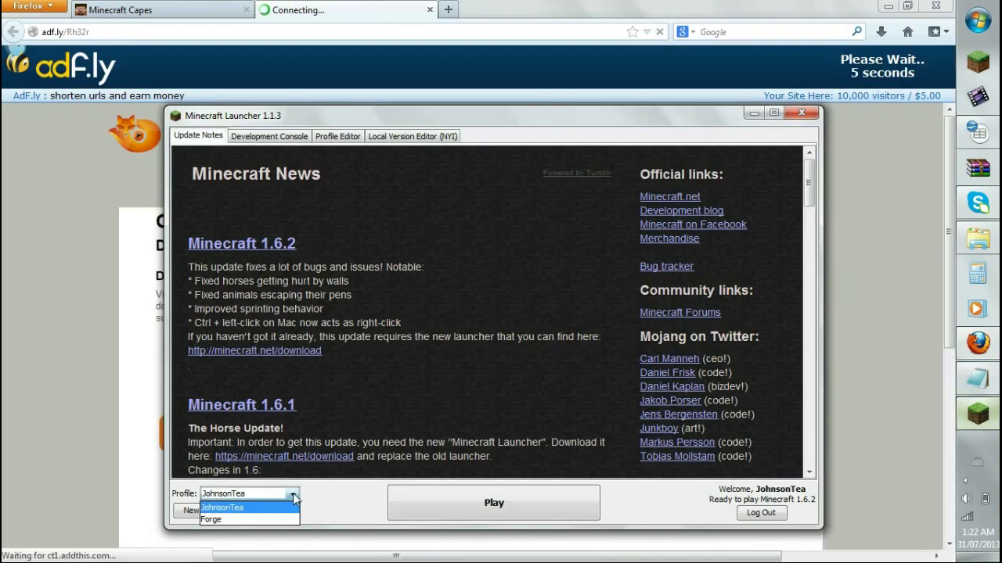
pyautogui.click(211, 519)
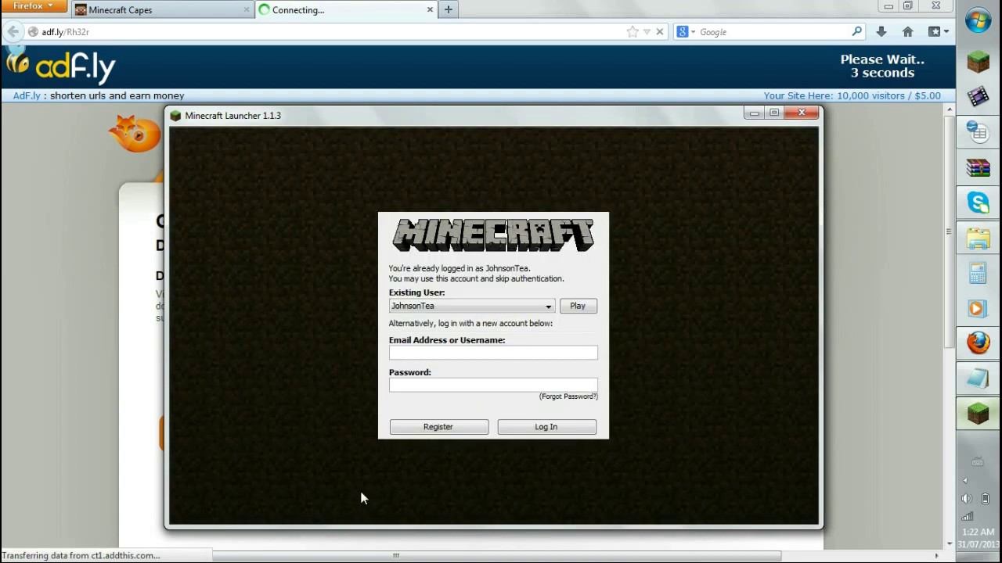
pyautogui.click(578, 306)
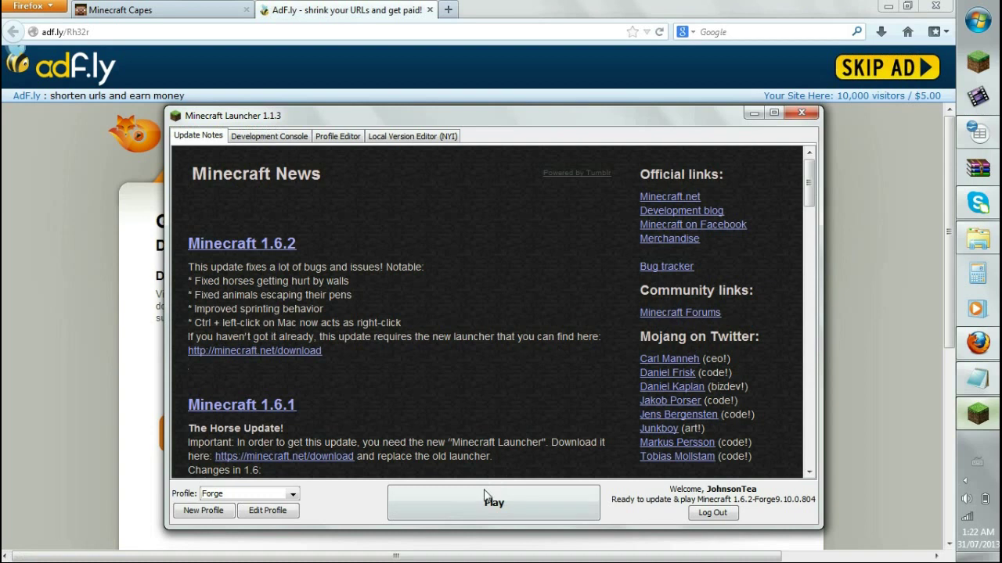
pyautogui.click(482, 501)
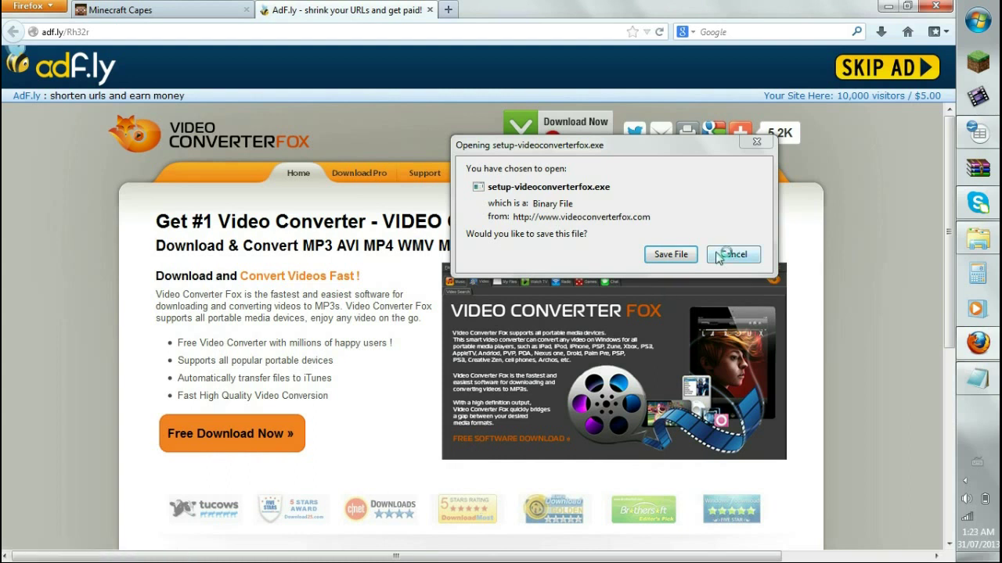
# - Decline the Video Converter Fox installer, skip the ad, and save mccapes_1_6_2_20130708_2009.zip
pyautogui.click(718, 255)
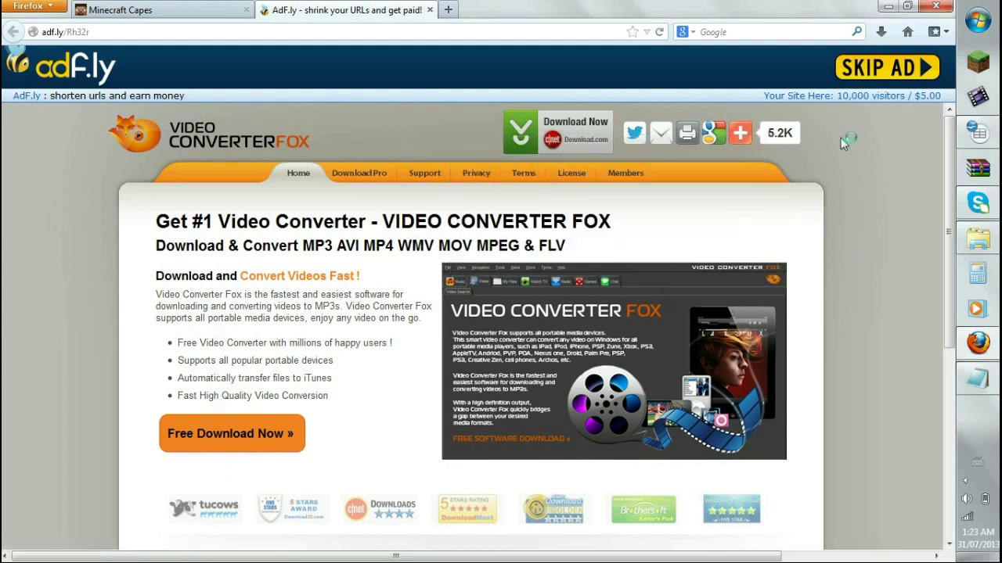
pyautogui.click(890, 69)
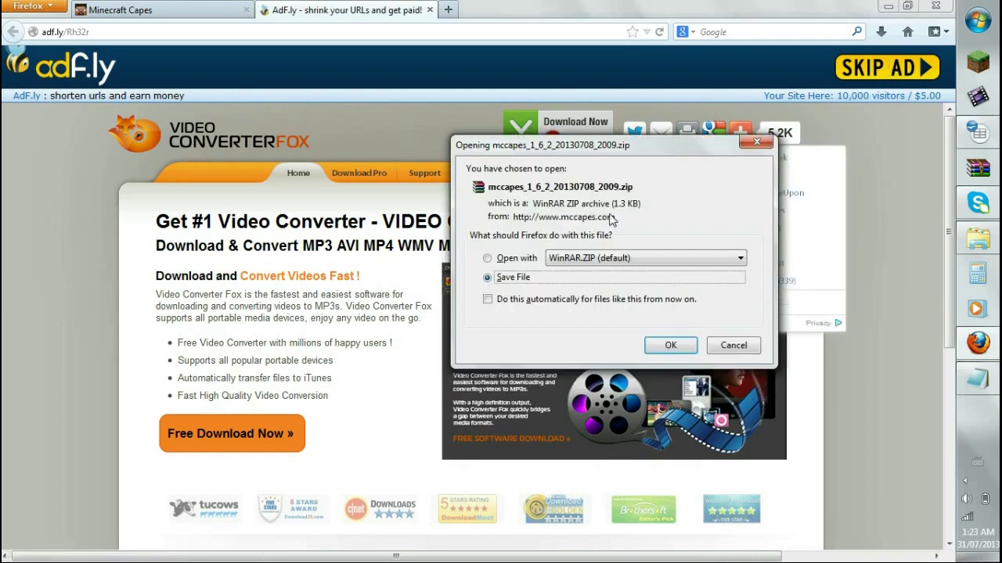
pyautogui.click(671, 348)
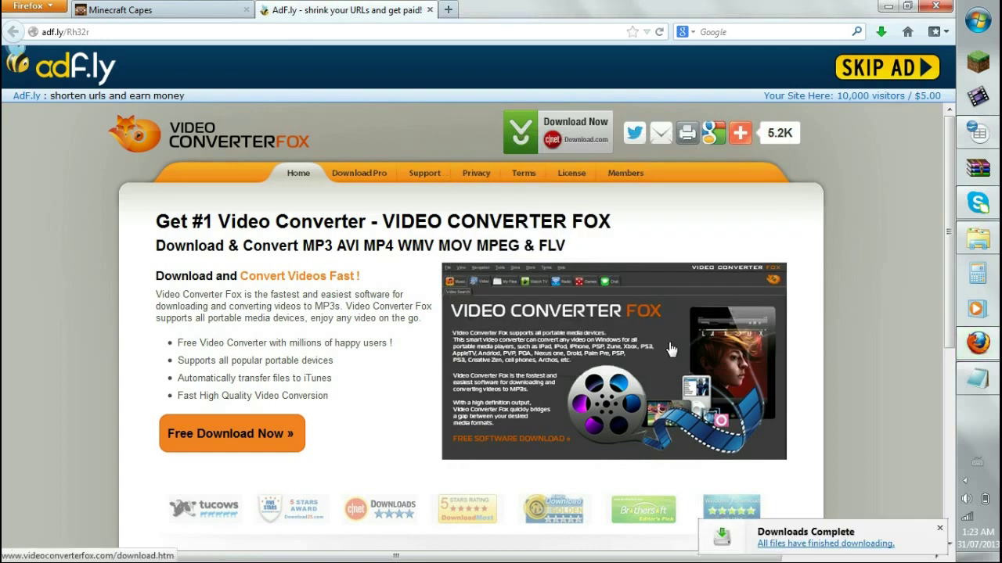
# - Close the ad tab and log in to MCCapes with the Minecraft username and password
pyautogui.click(430, 10)
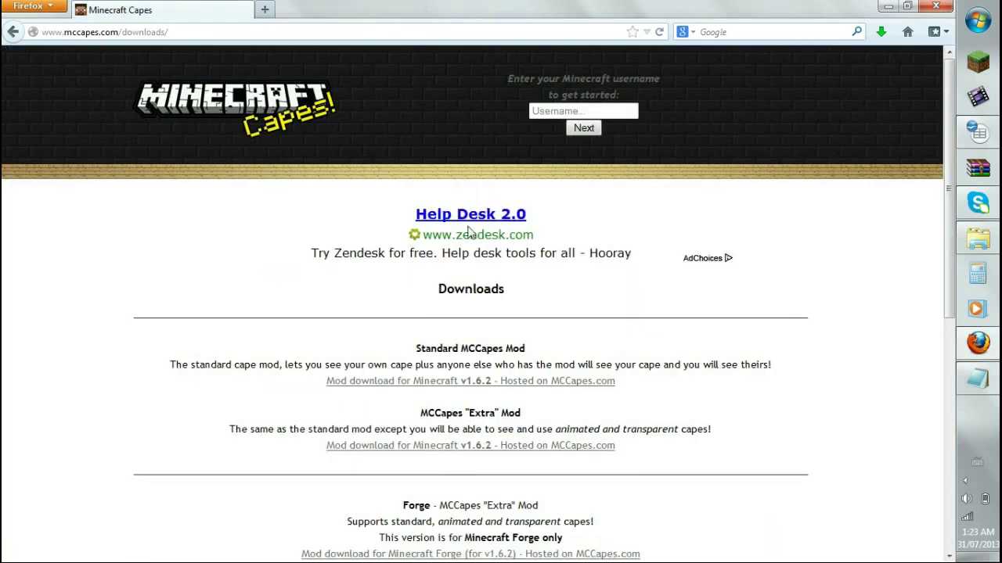
pyautogui.click(562, 110)
pyautogui.write('Johnson')
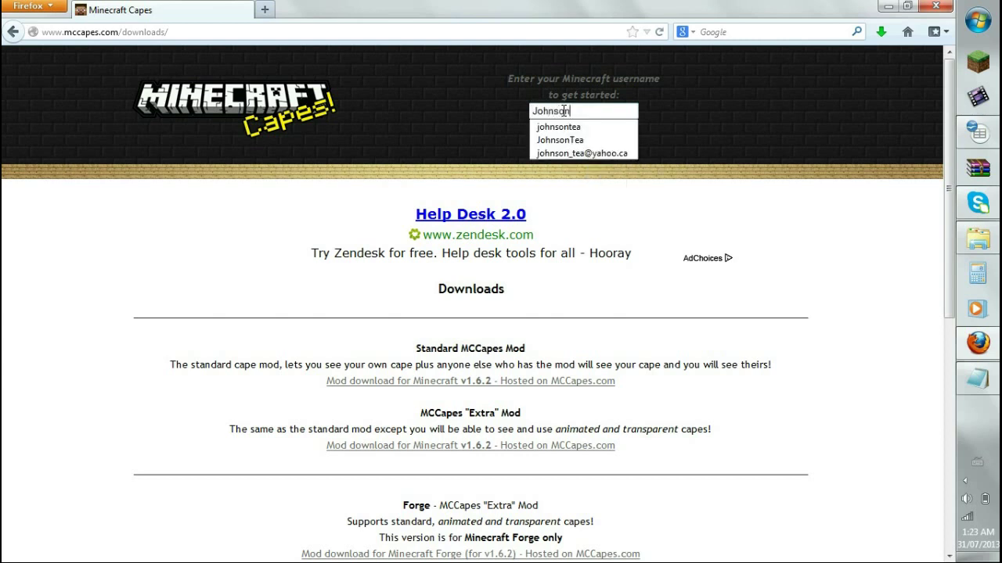
pyautogui.write('Tea')
pyautogui.press('Return')
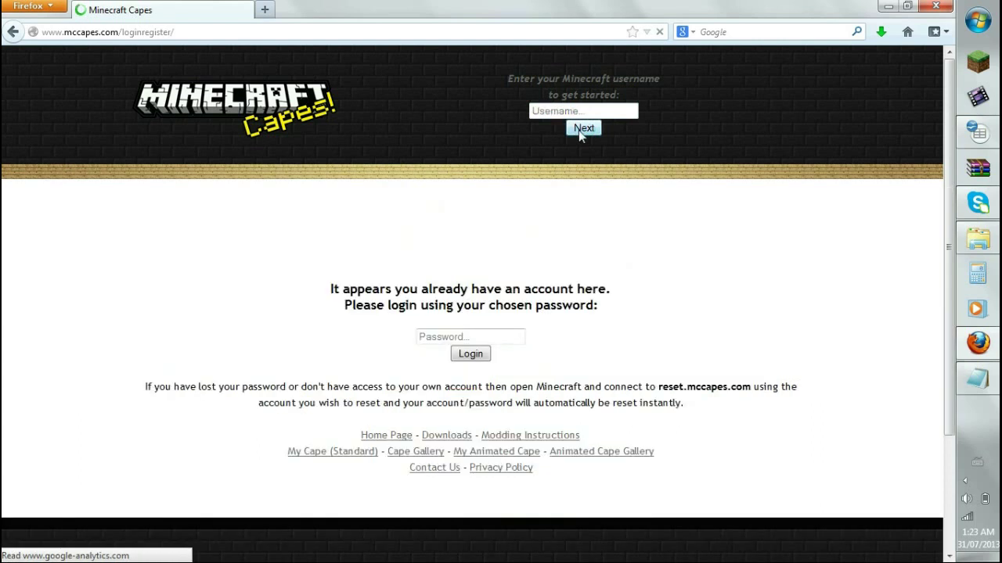
pyautogui.click(491, 335)
pyautogui.write('•••••')
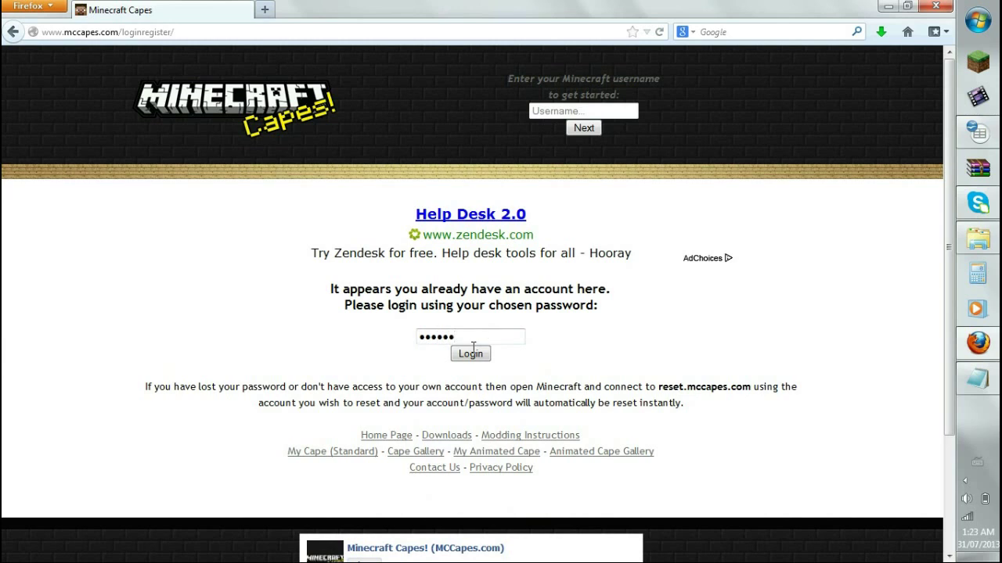
pyautogui.click(472, 353)
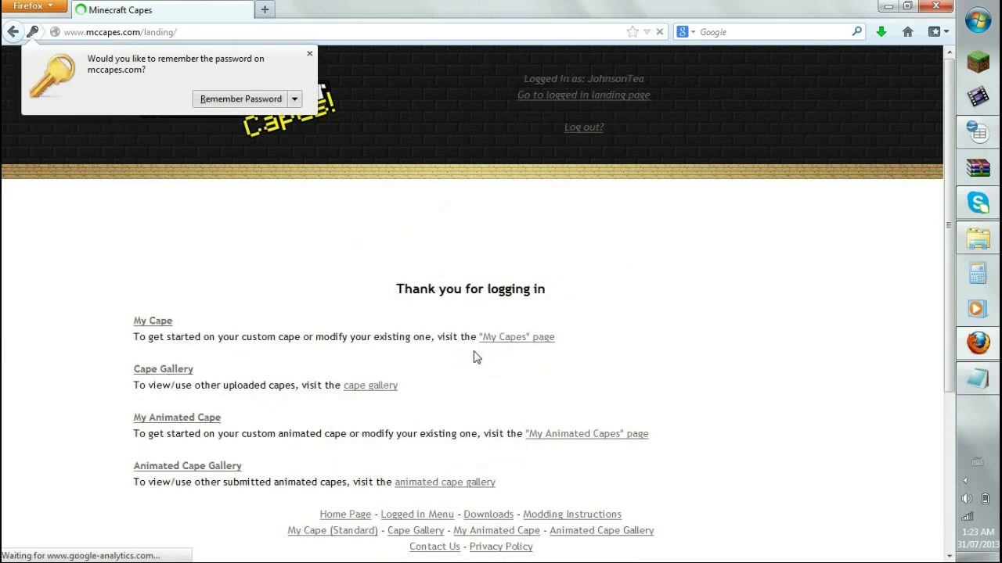
pyautogui.click(212, 100)
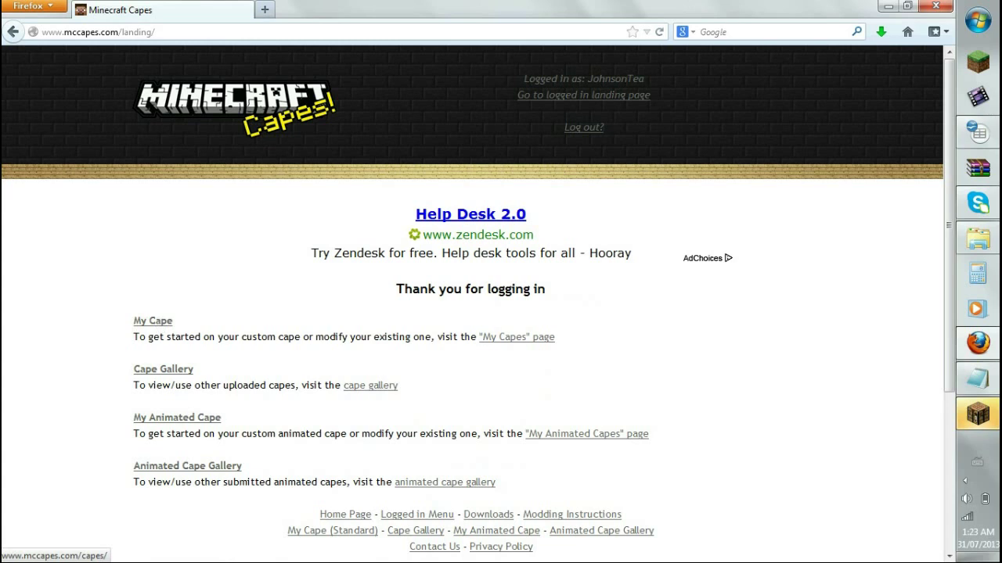
# - Let Minecraft 1.6.2 reach its Forge 9.10.0.804 title menu, then close the game window
pyautogui.click(978, 415)
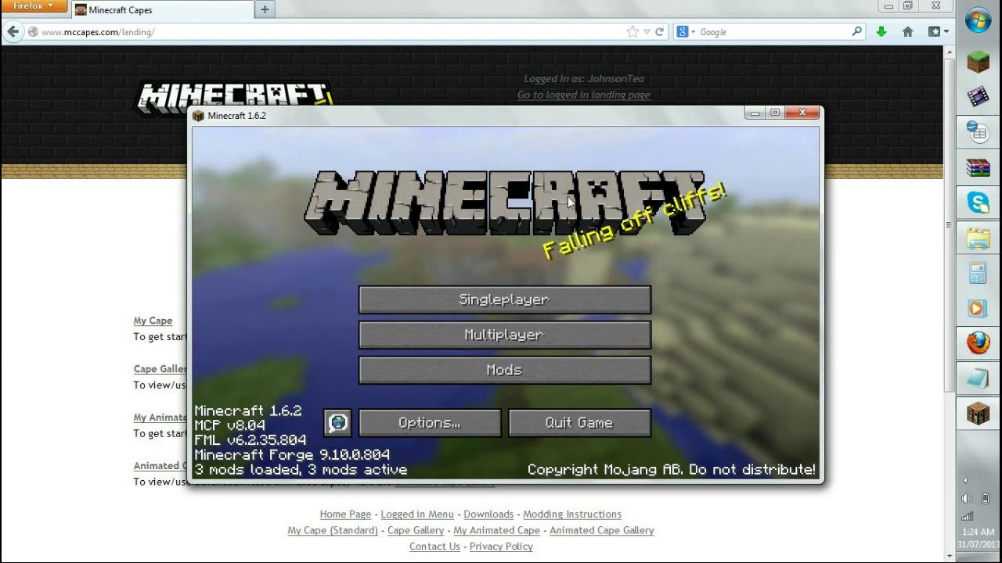
pyautogui.click(801, 116)
# - Browse to .minecraft\versions\1.6.2-Forge9.10.0.804 and bring up the Forge .jar's Open with options
pyautogui.moveTo(973, 240)
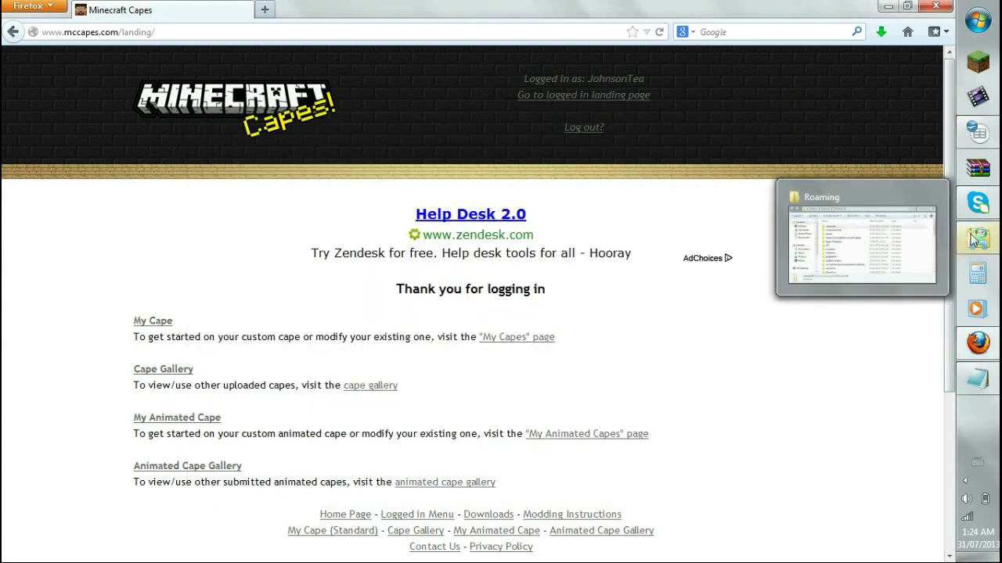
pyautogui.click(935, 238)
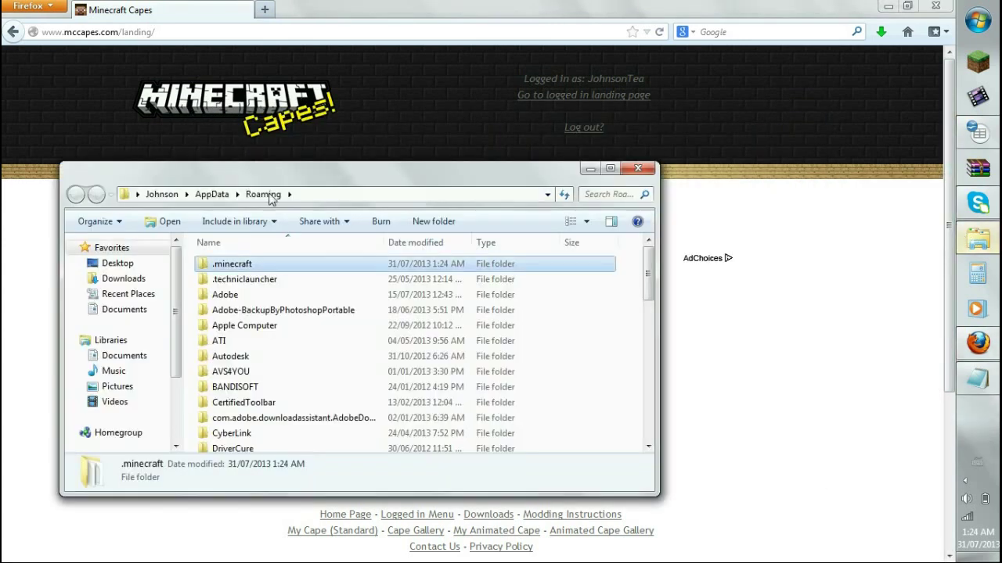
pyautogui.doubleClick(224, 267)
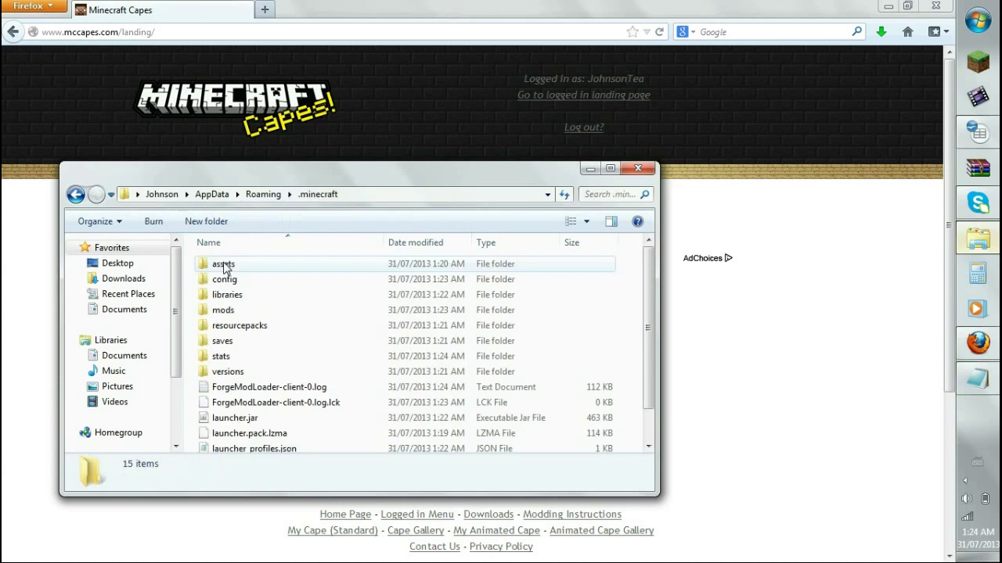
pyautogui.click(245, 373)
pyautogui.doubleClick(245, 373)
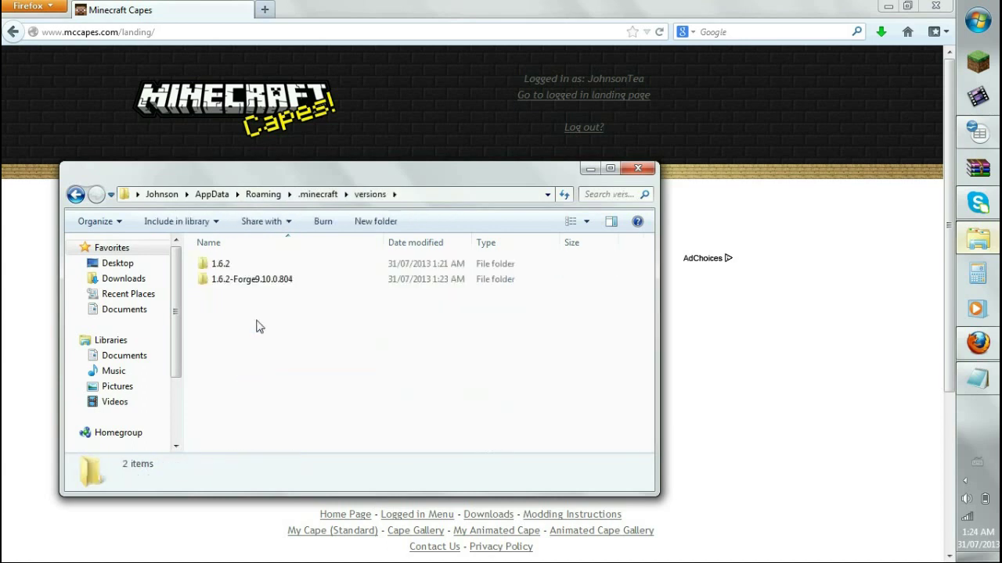
pyautogui.doubleClick(248, 279)
pyautogui.click(244, 264)
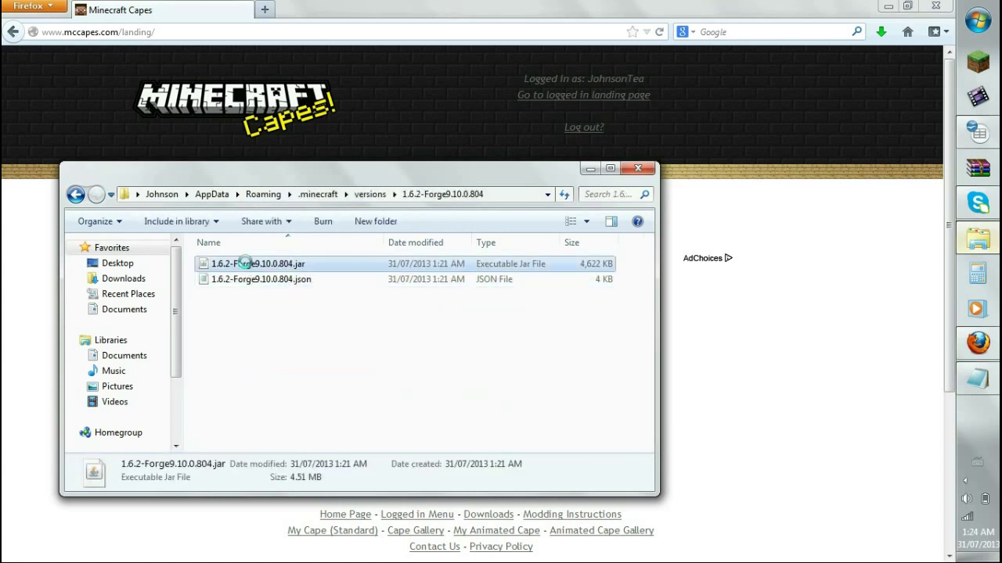
pyautogui.rightClick(245, 264)
# - Open the Forge .jar and the downloaded MCCapes zip in WinRAR, dismissing the licence reminder
pyautogui.moveTo(359, 291)
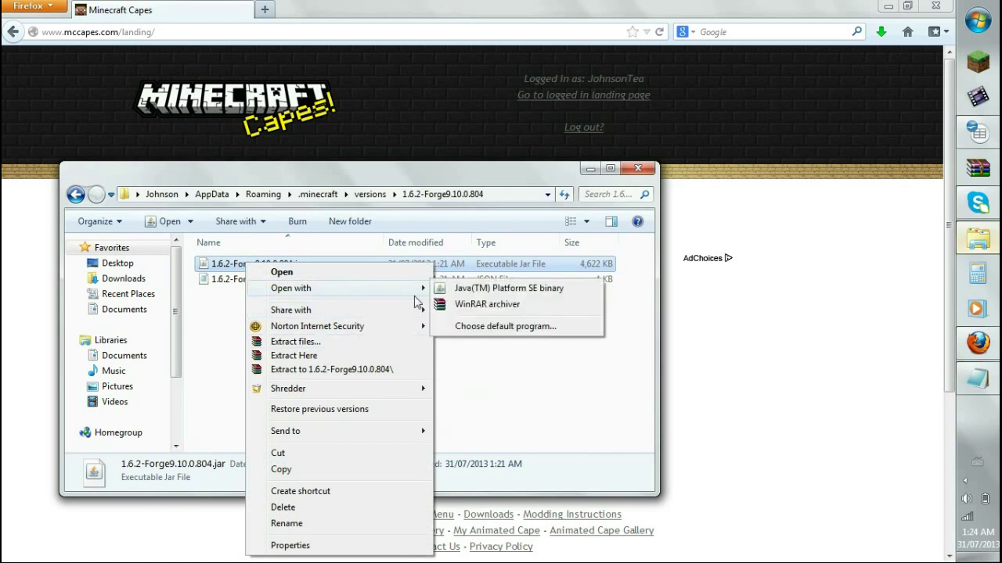
pyautogui.click(486, 305)
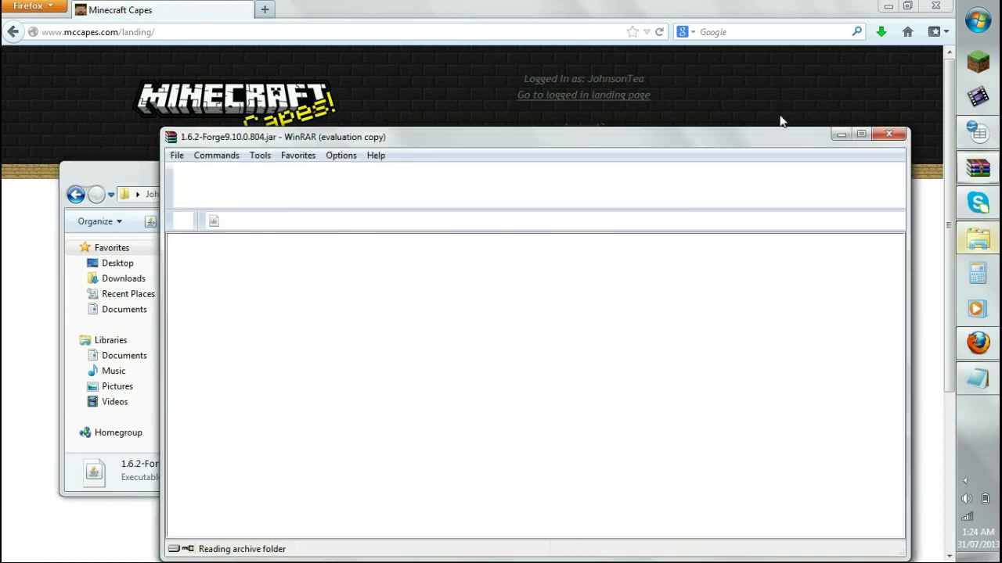
pyautogui.click(879, 34)
pyautogui.click(780, 71)
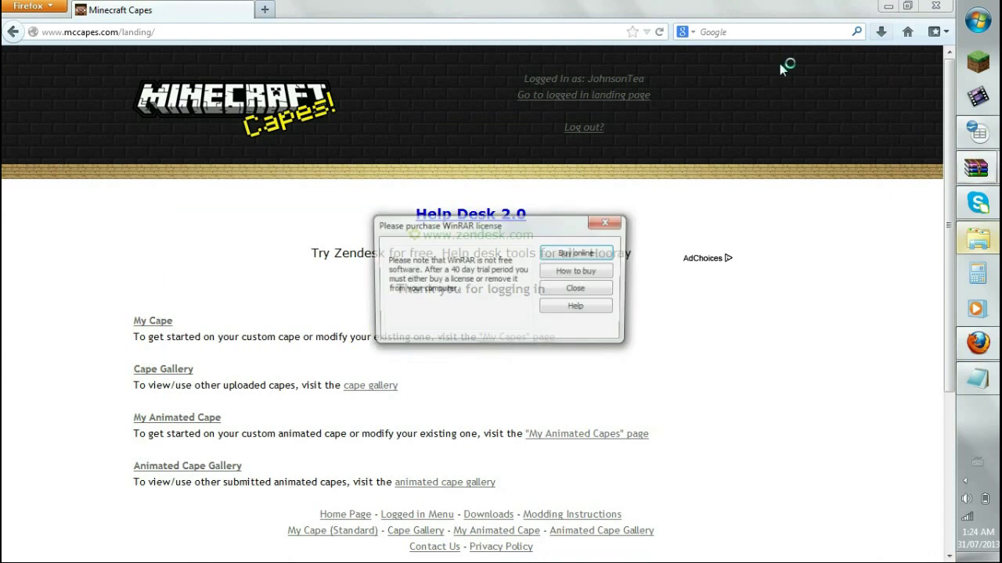
pyautogui.click(569, 289)
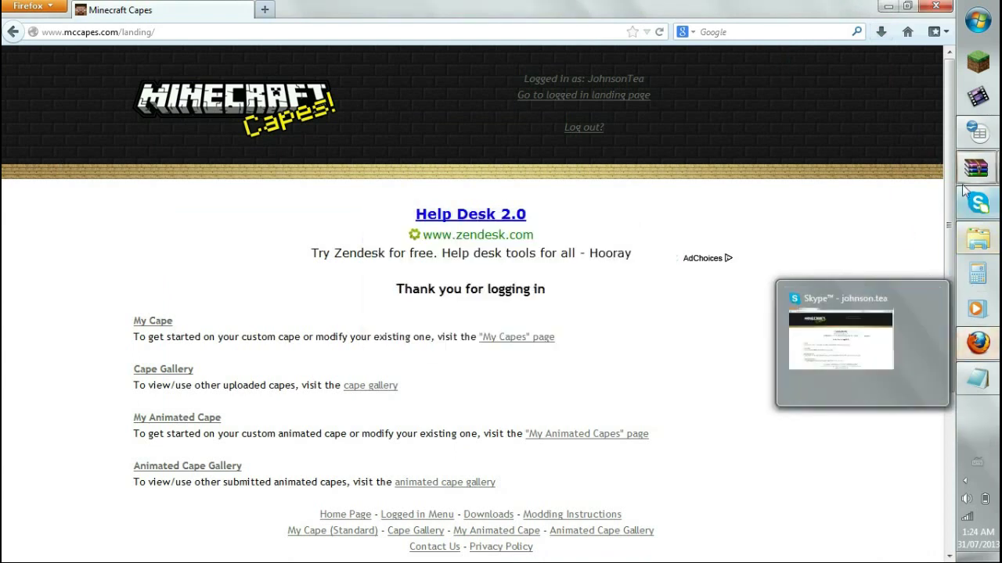
pyautogui.moveTo(964, 176)
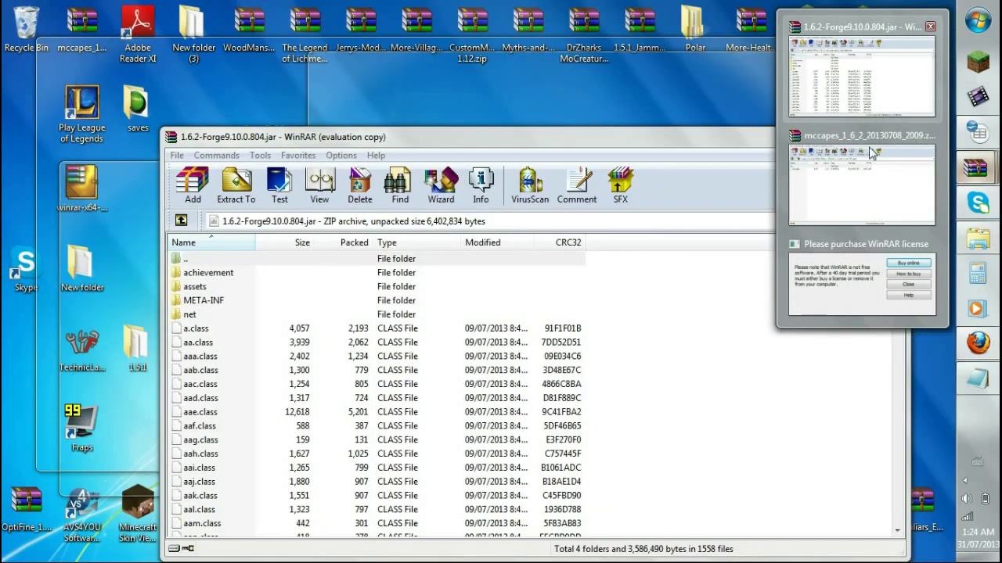
pyautogui.click(871, 152)
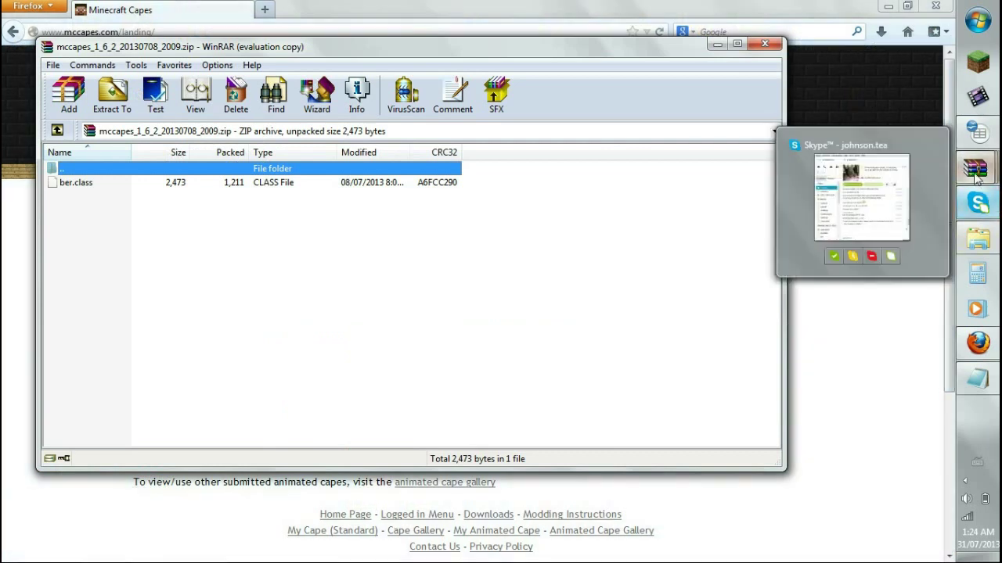
pyautogui.moveTo(914, 143)
pyautogui.click(879, 94)
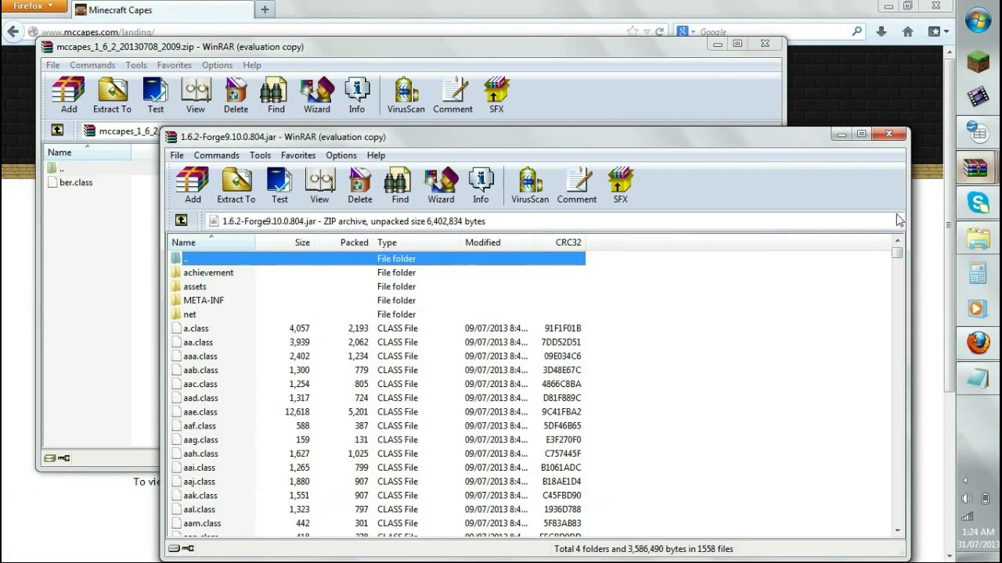
pyautogui.moveTo(993, 180)
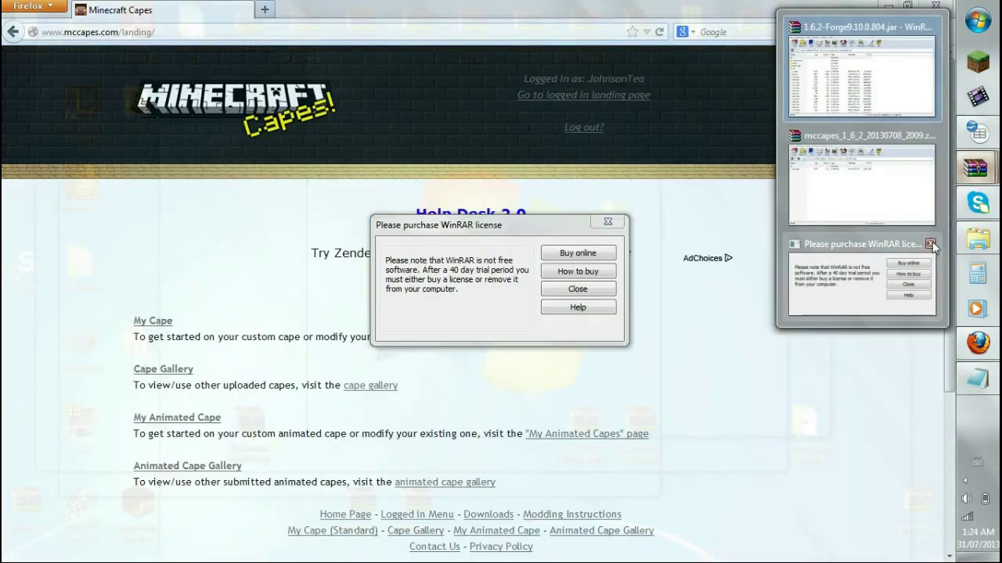
pyautogui.click(934, 243)
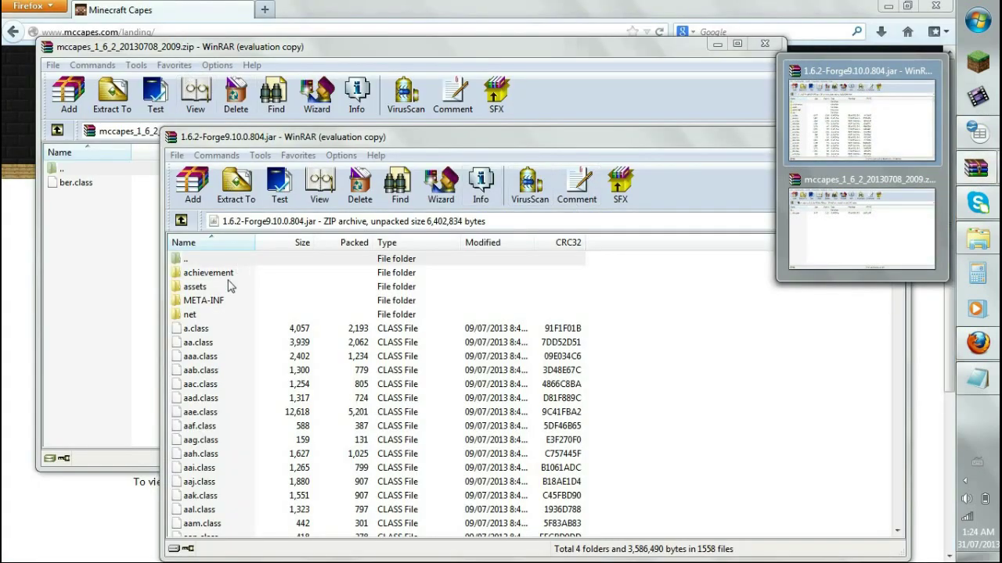
# - Delete META-INF from the Forge jar and add ber.class from the MCCapes zip into it
pyautogui.click(221, 302)
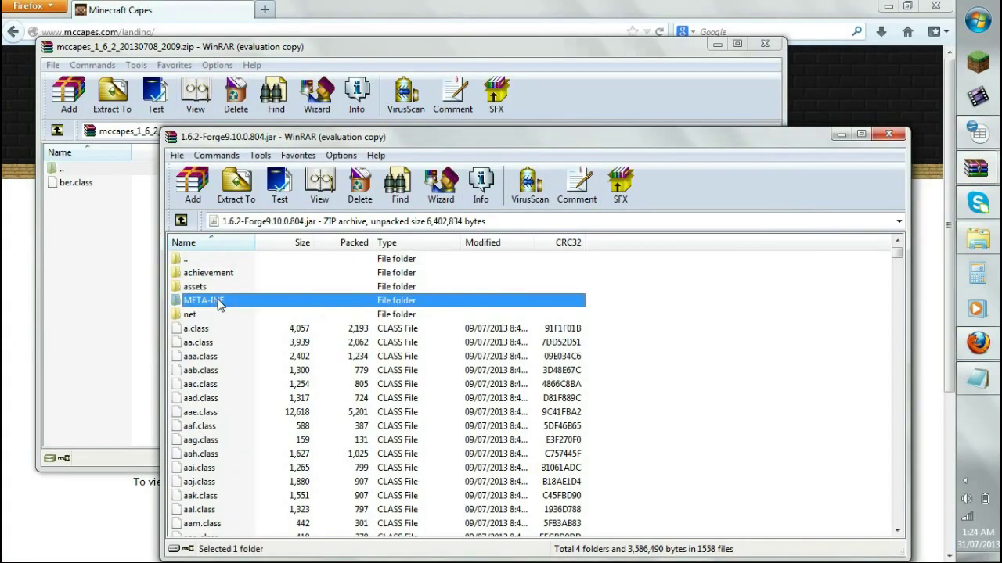
pyautogui.press('Delete')
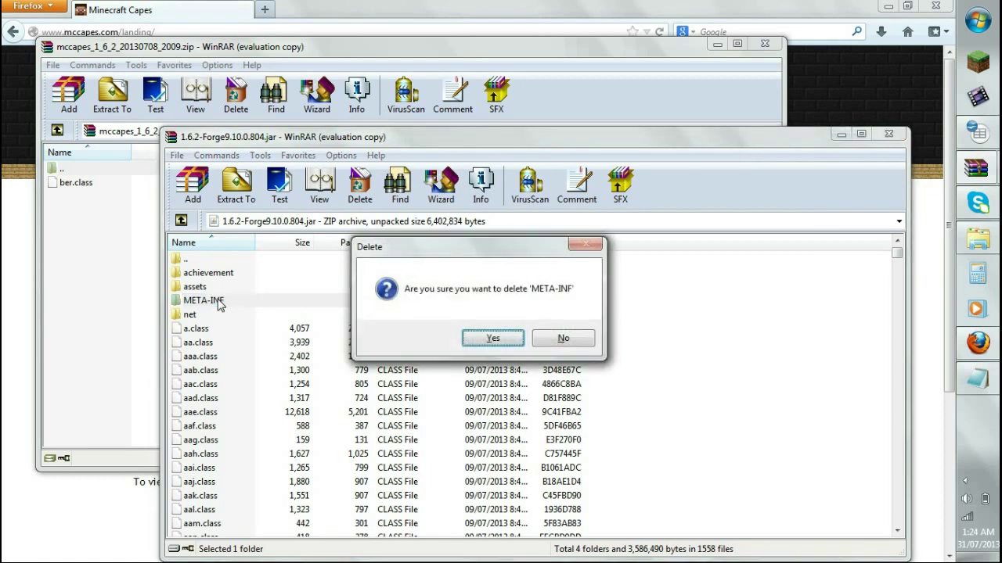
pyautogui.click(476, 339)
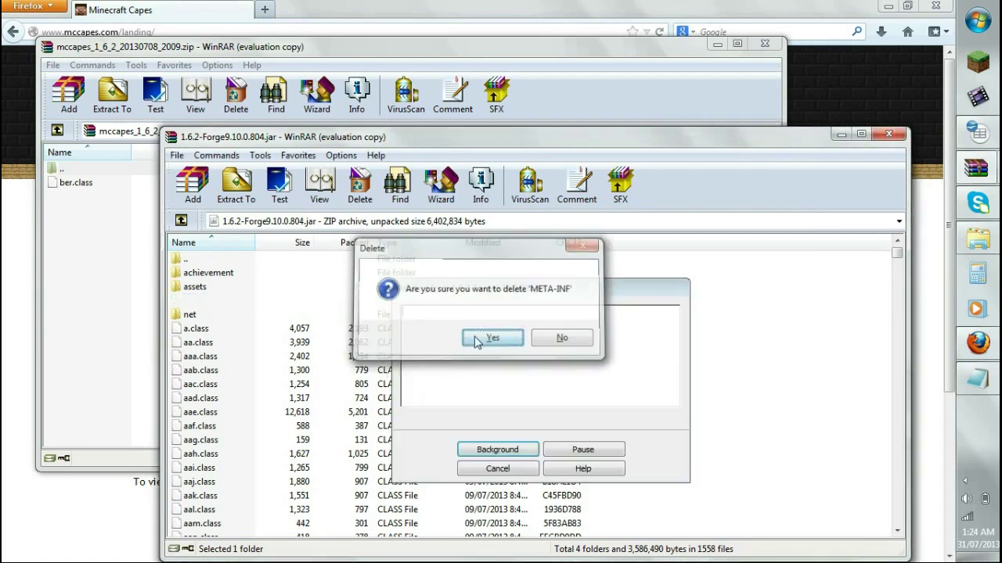
pyautogui.click(76, 201)
pyautogui.moveTo(76, 182); pyautogui.dragTo(855, 464)
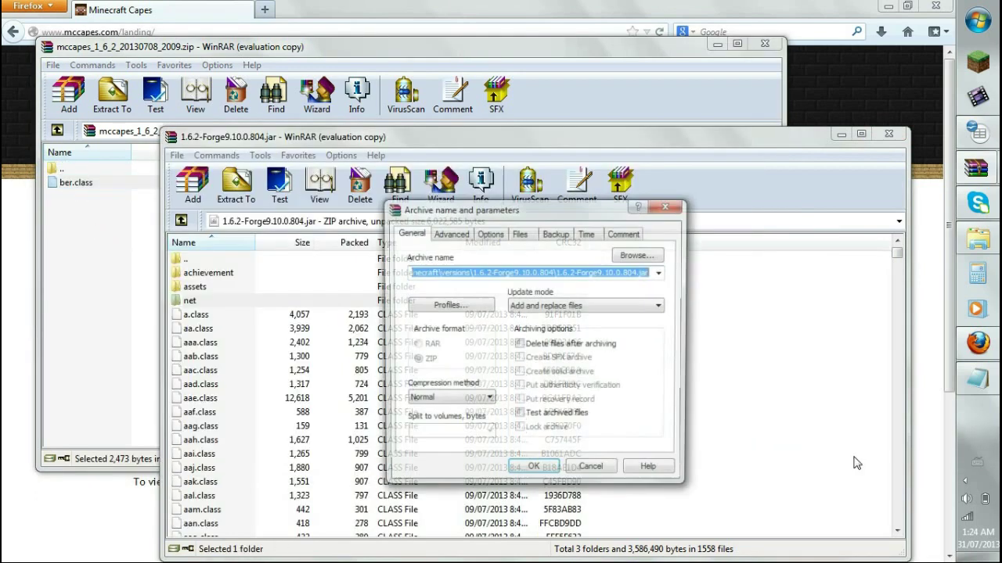
pyautogui.click(517, 470)
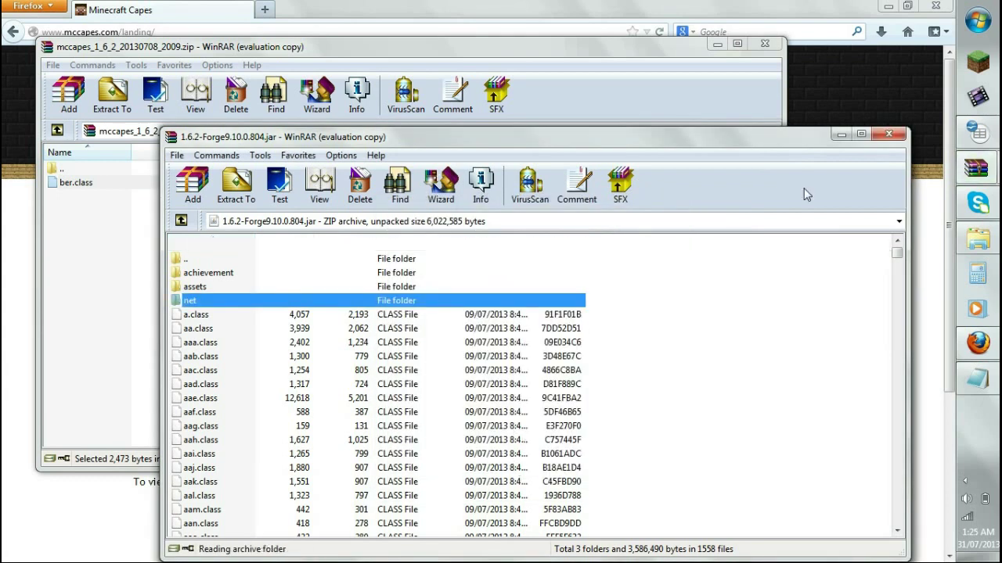
pyautogui.click(888, 135)
# - Close the MCCapes archive, play the Forge profile until it crashes, then edit the profile
pyautogui.click(765, 43)
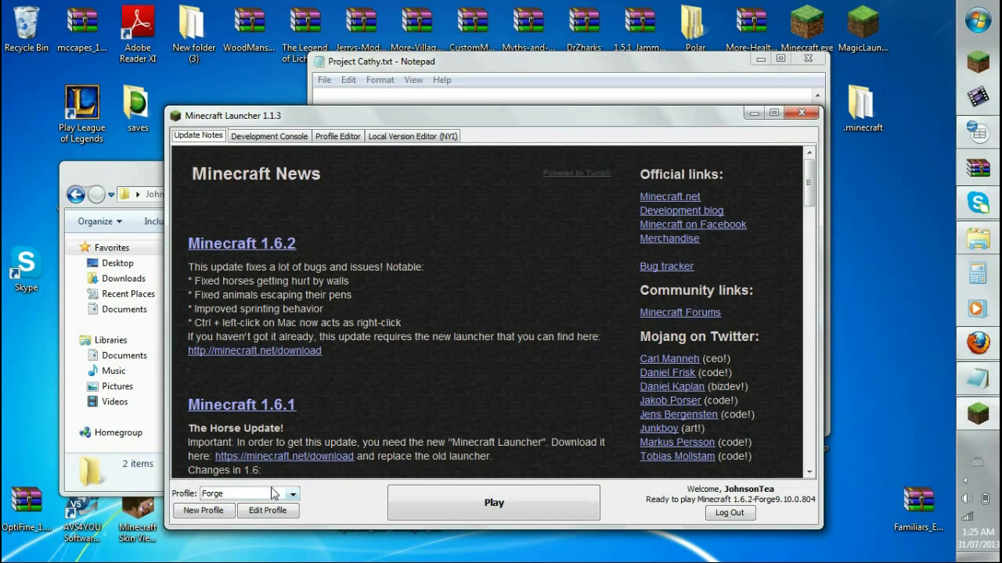
pyautogui.click(497, 505)
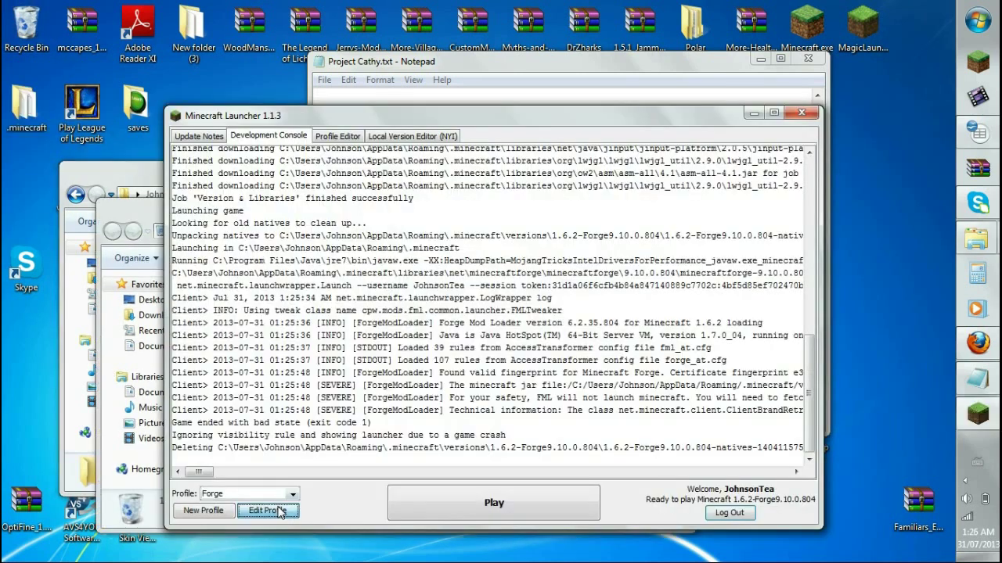
pyautogui.click(280, 511)
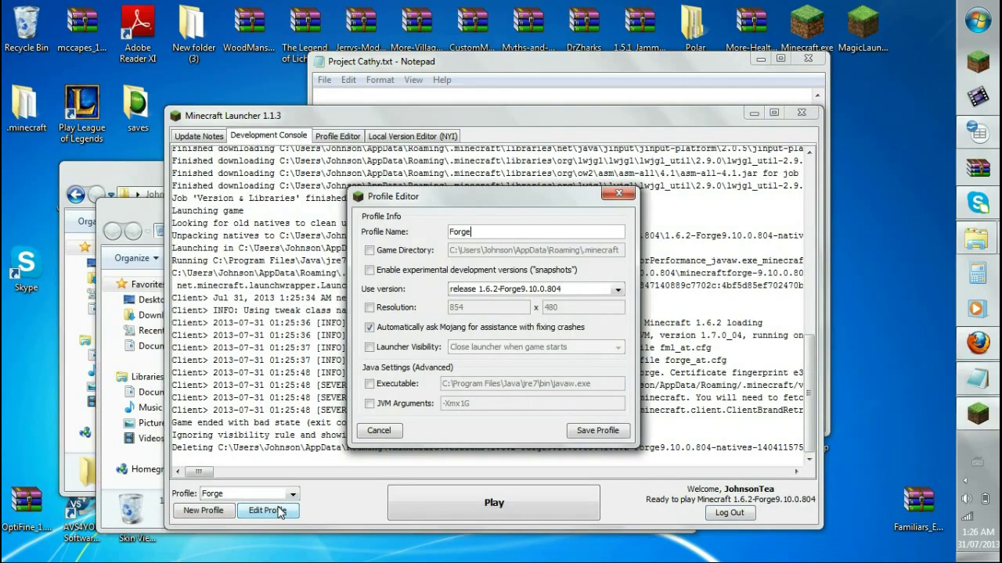
# - Enable JVM Arguments and copy the -Dfml ignore flags from the Notepad notes
pyautogui.click(370, 405)
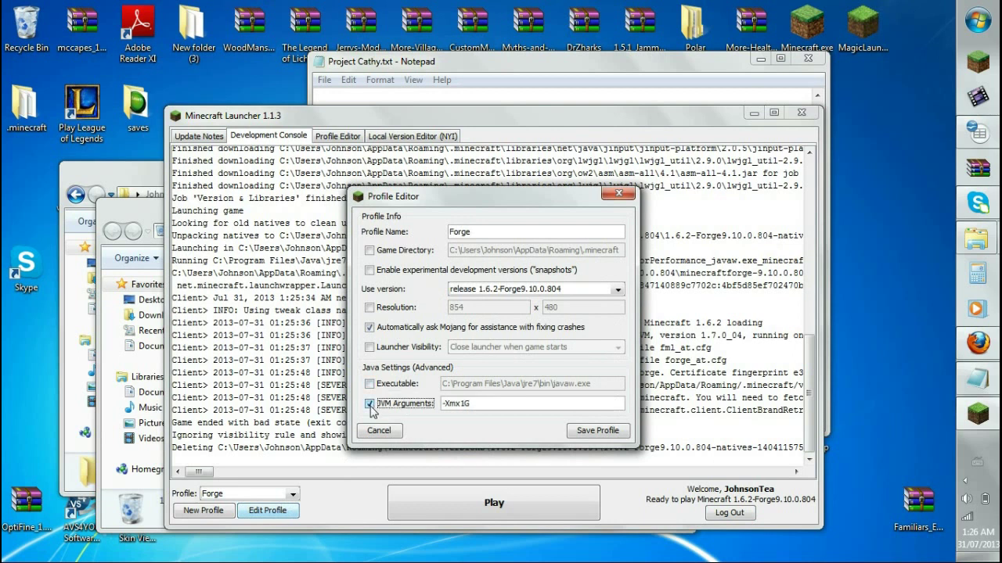
pyautogui.click(477, 70)
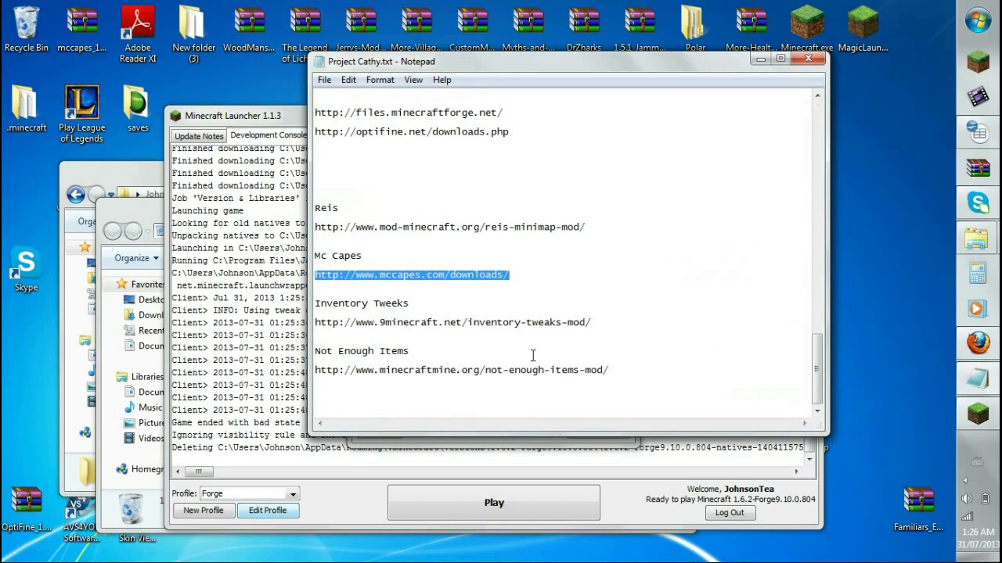
pyautogui.scroll(5, 532, 351)
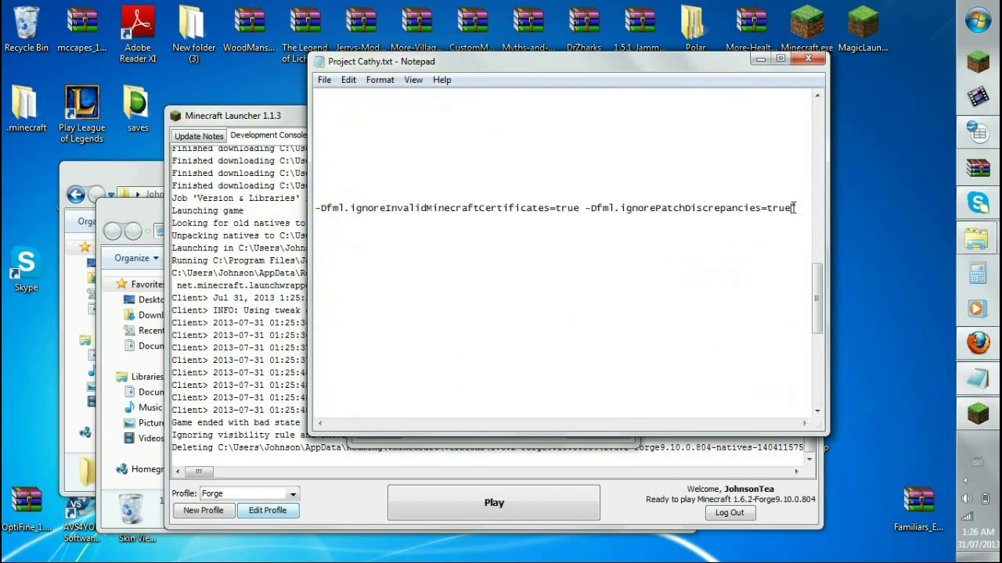
pyautogui.moveTo(793, 208); pyautogui.dragTo(315, 208)
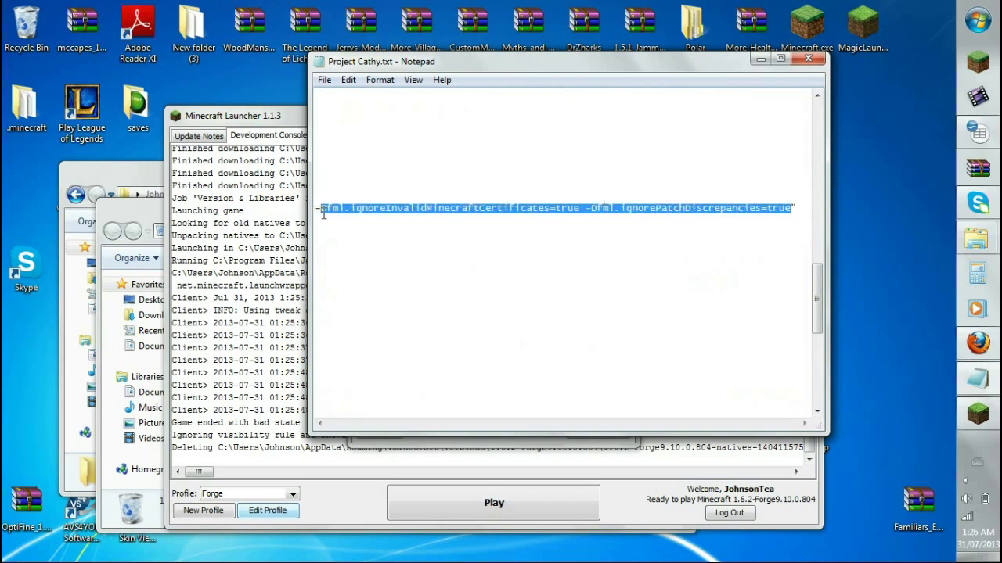
pyautogui.click(802, 227)
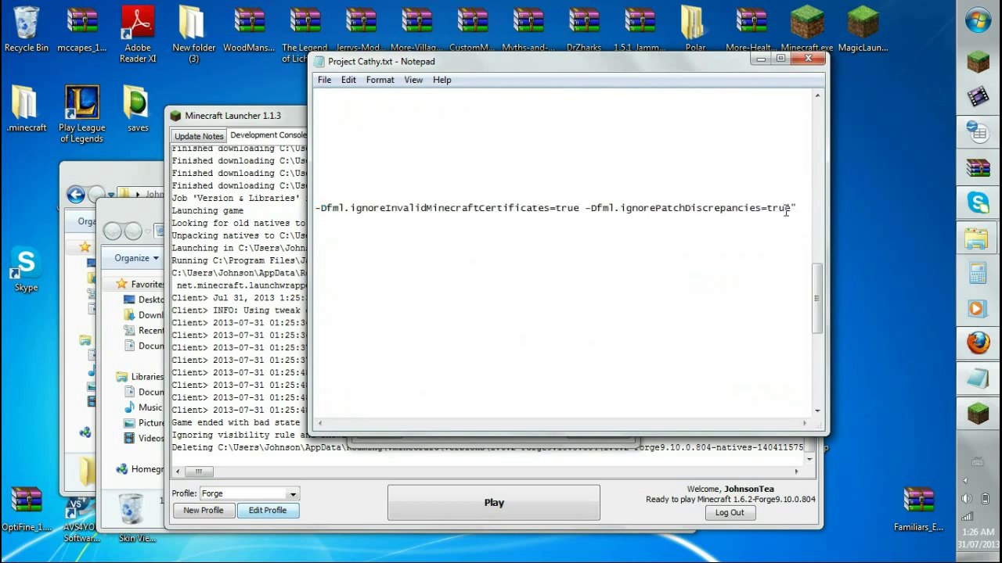
pyautogui.moveTo(791, 208); pyautogui.dragTo(586, 196)
pyautogui.hotkey('ctrl', 'c')
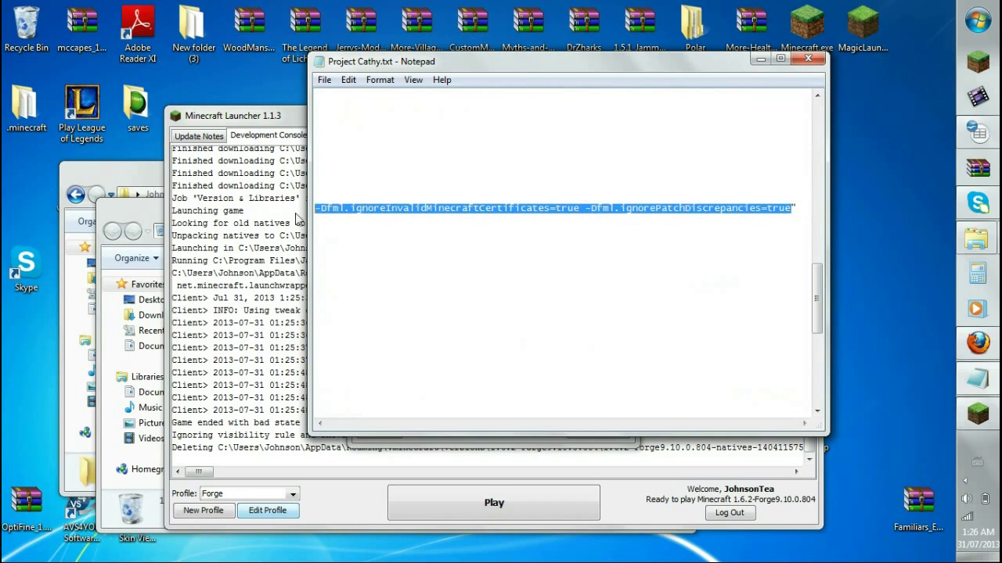
pyautogui.click(241, 116)
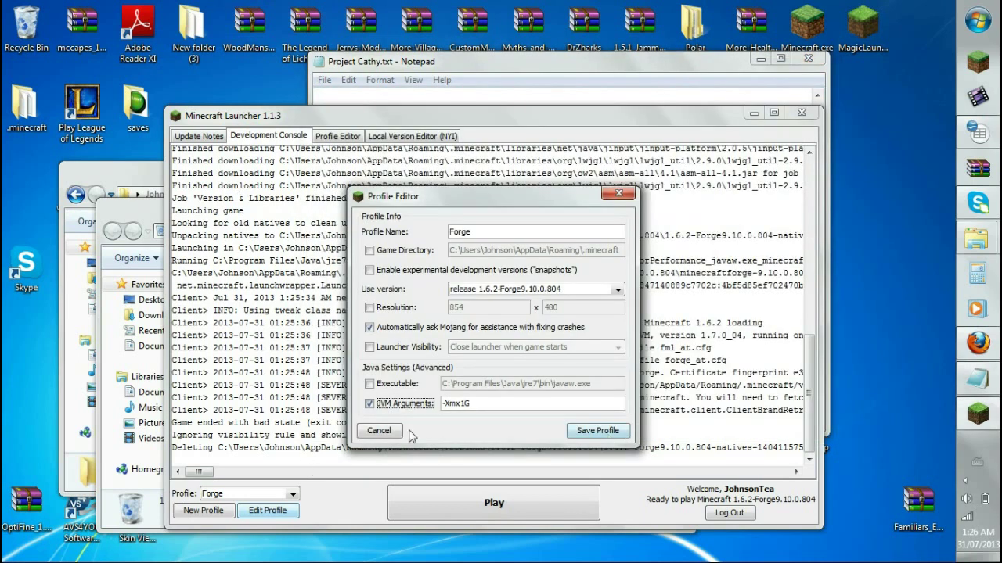
pyautogui.click(379, 430)
# - Paste the -Dfml flags after -Xmx1G in JVM Arguments, save the profile, and launch
pyautogui.click(274, 511)
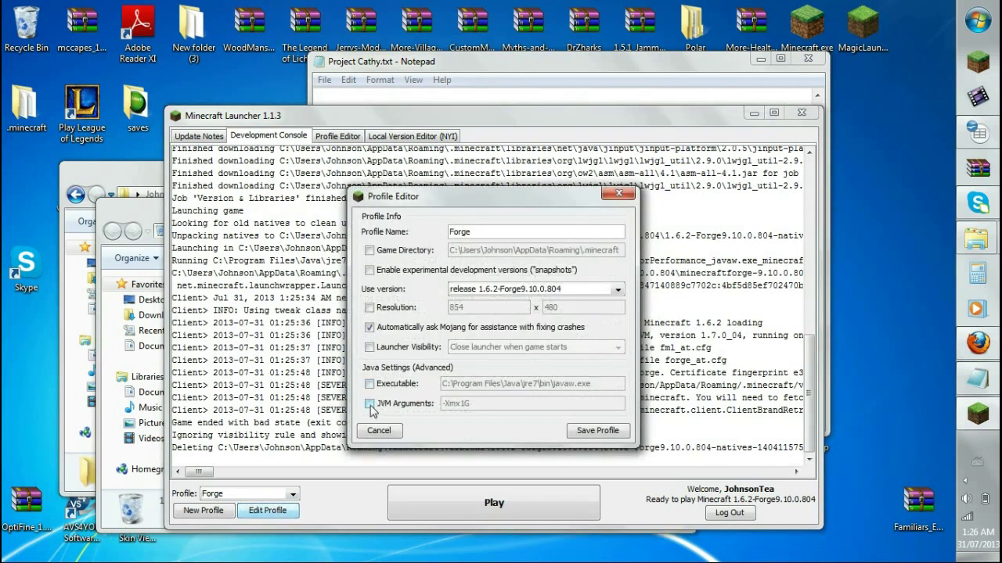
pyautogui.click(370, 405)
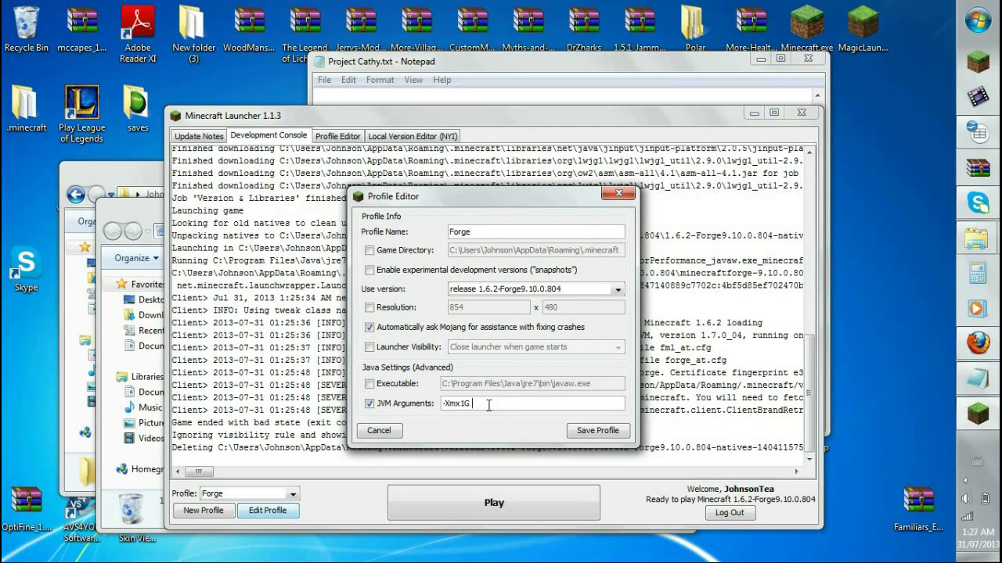
pyautogui.hotkey('ctrl', 'v')
pyautogui.hotkey('ctrl', 'a')
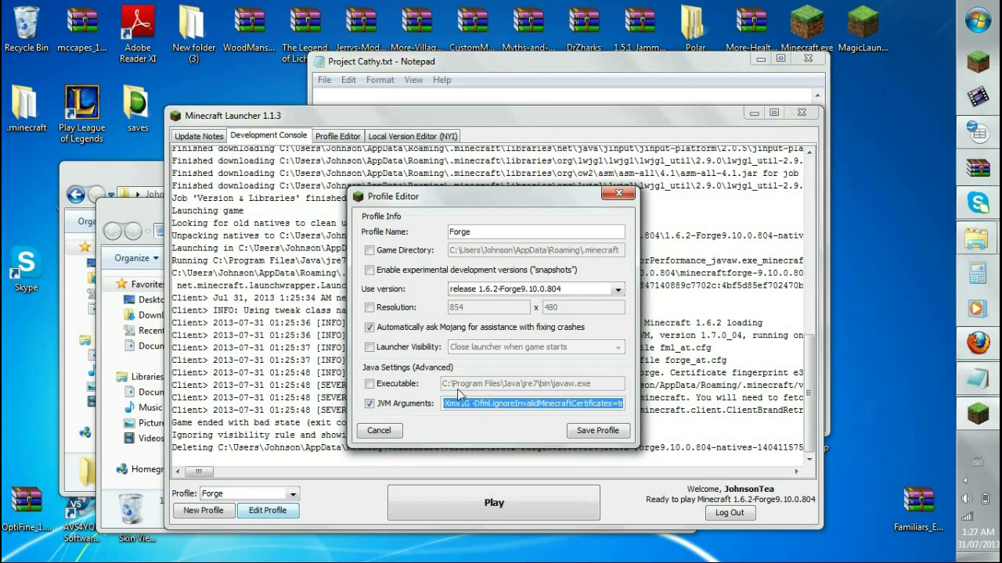
pyautogui.click(597, 430)
pyautogui.click(522, 506)
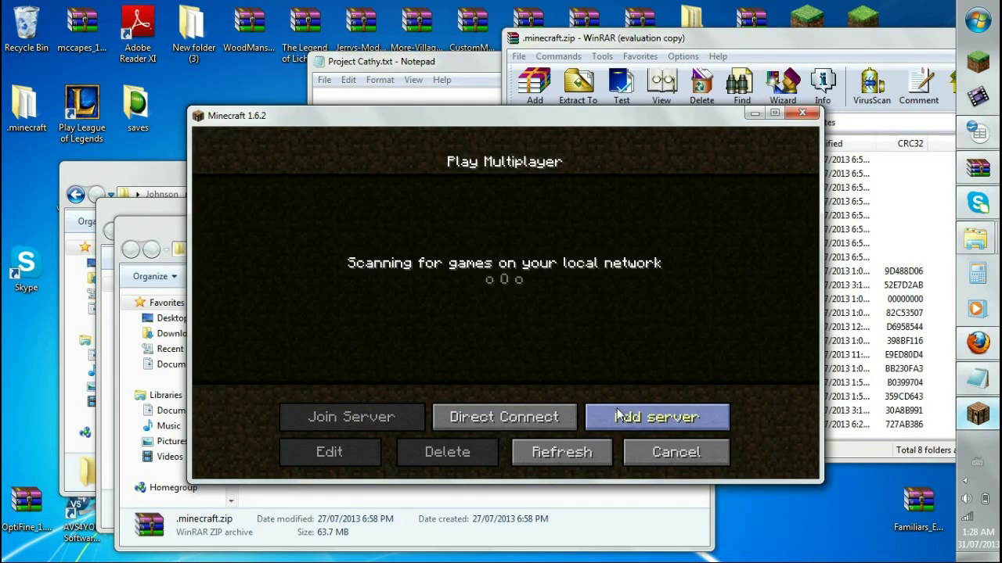
# - Cancel out of the multiplayer server list back to the Forge 9.10.0.804 title menu
pyautogui.click(657, 449)
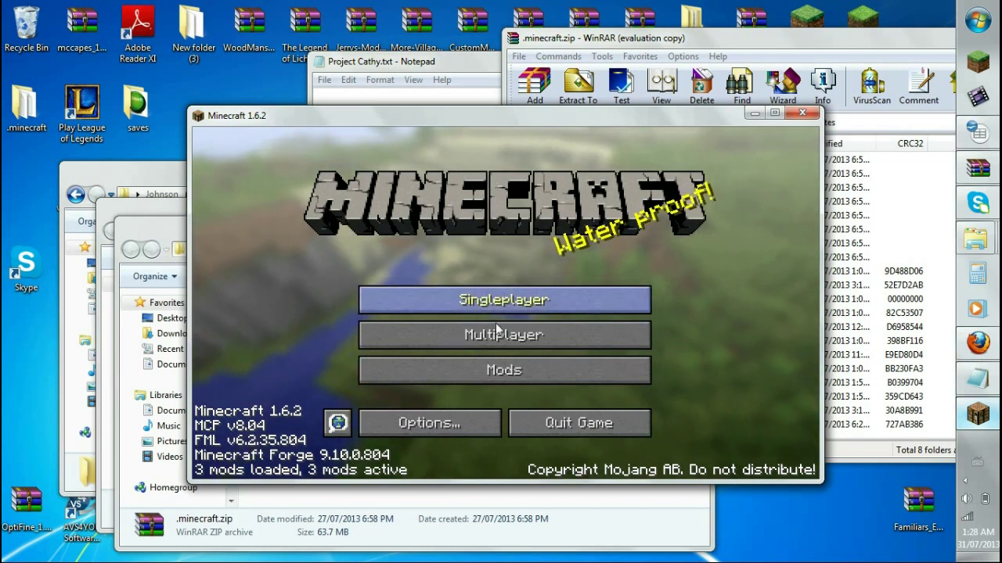
# - Close the stray Polar and Recycle Bin Explorer windows, keeping the Forge version folder window
pyautogui.click(577, 47)
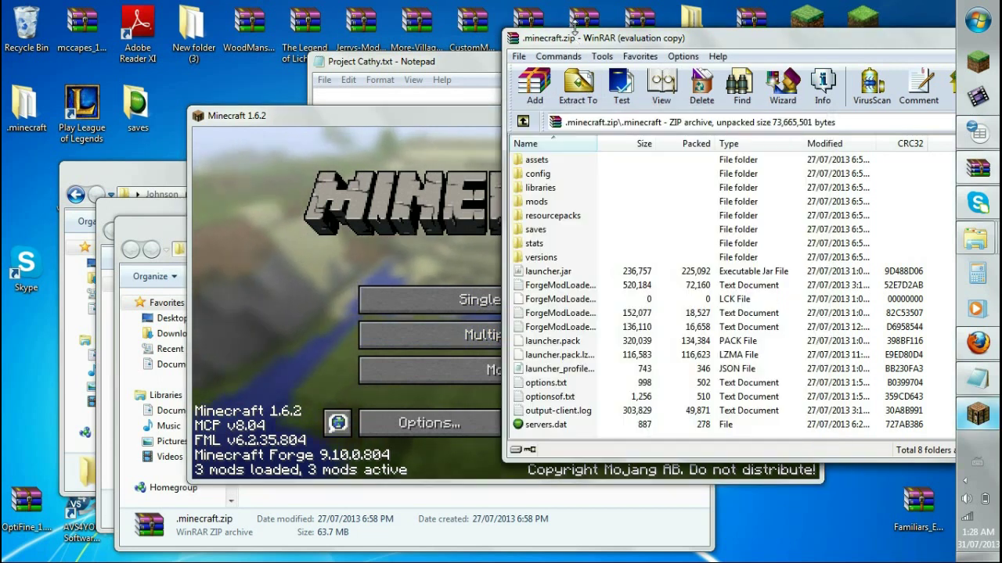
pyautogui.rightClick(562, 424)
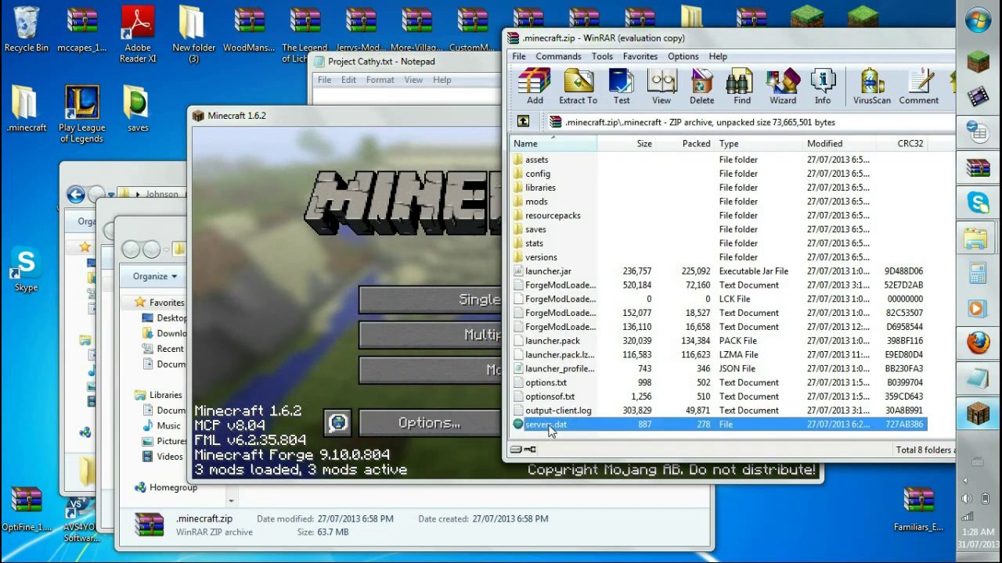
pyautogui.moveTo(588, 399)
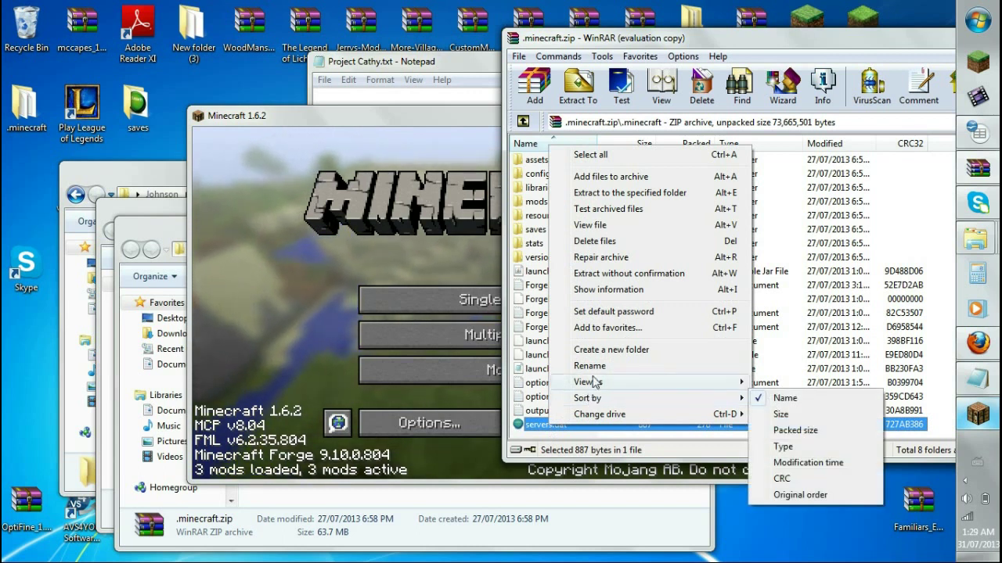
pyautogui.moveTo(595, 381)
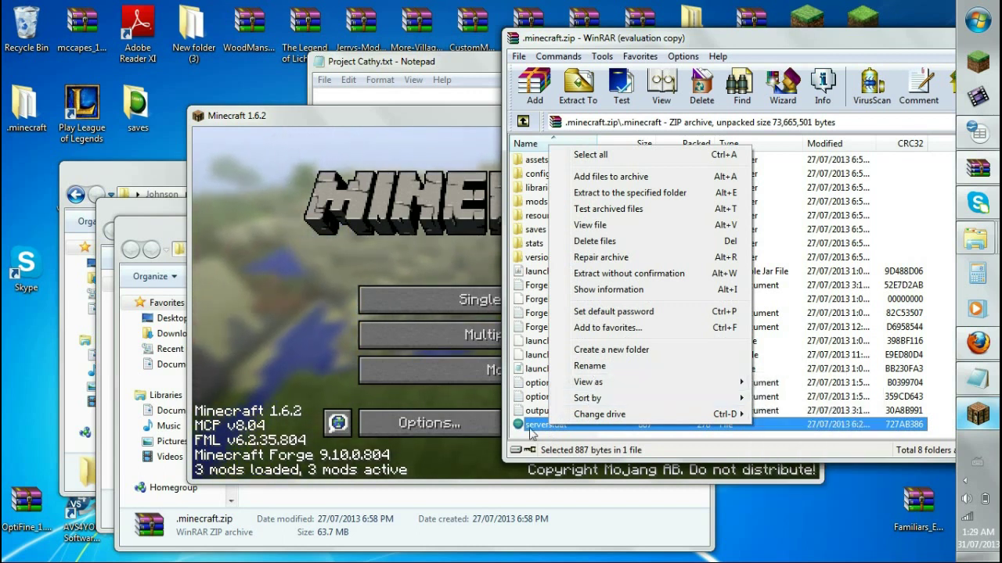
pyautogui.press('Escape')
pyautogui.scroll(1, 567, 248)
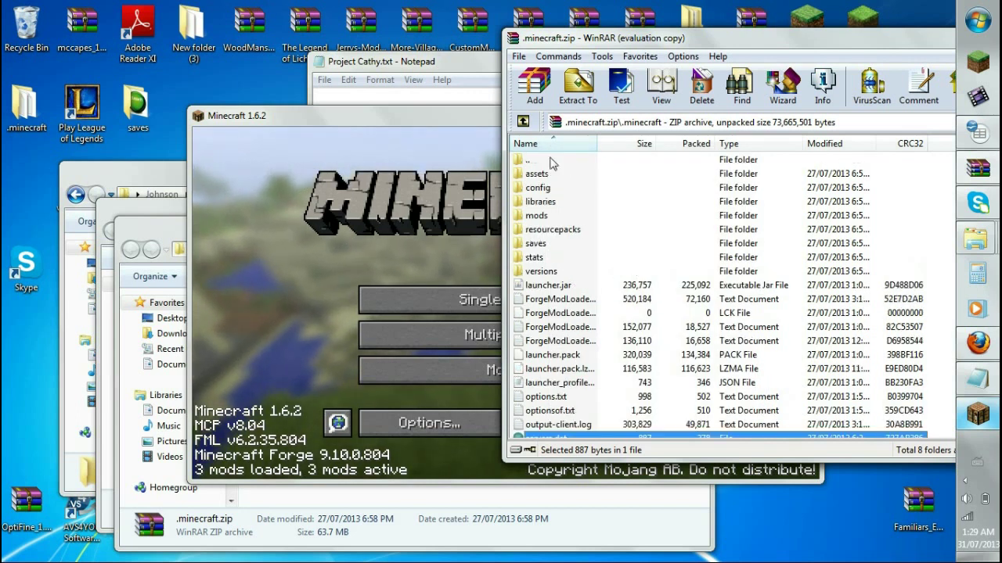
pyautogui.click(150, 235)
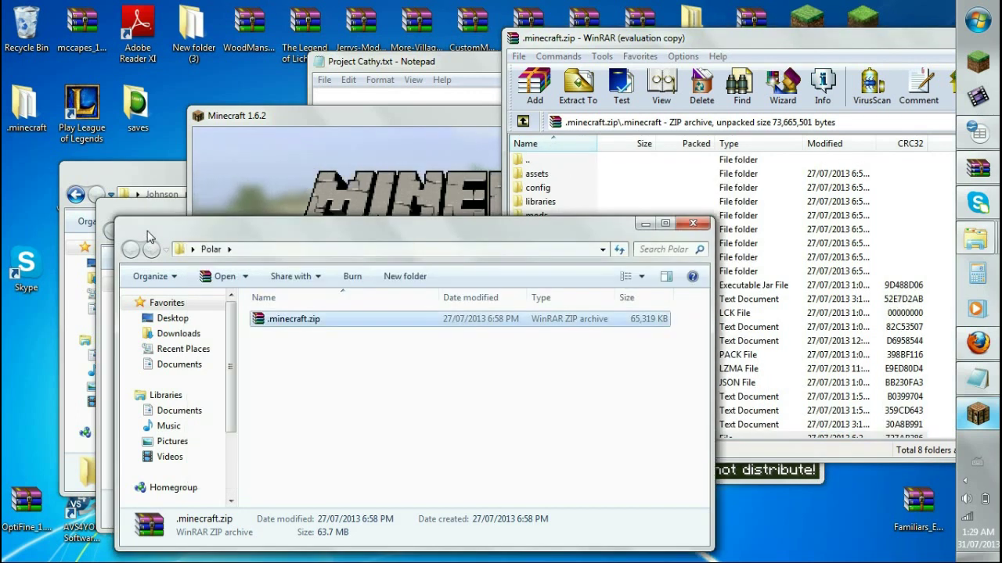
pyautogui.click(692, 224)
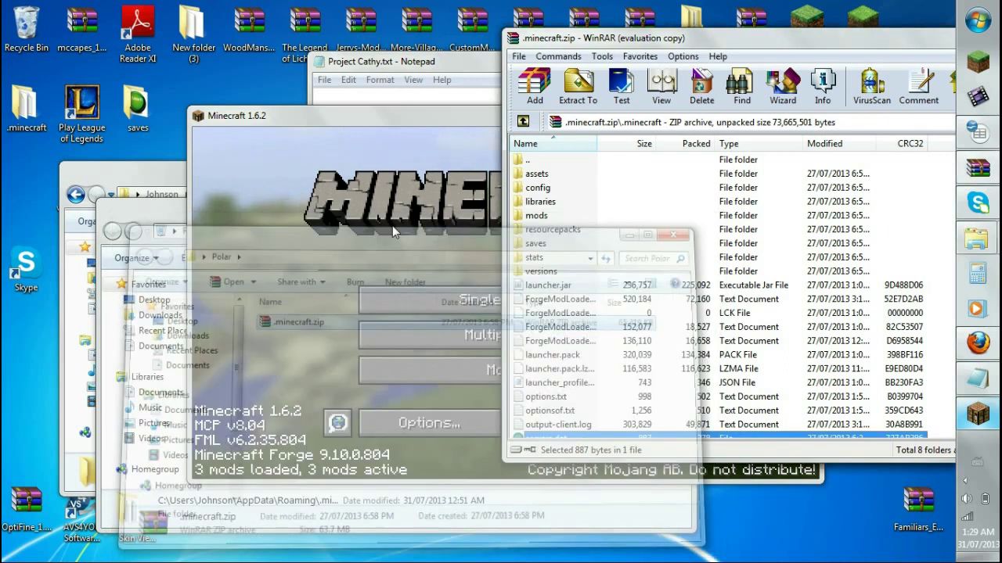
pyautogui.click(159, 213)
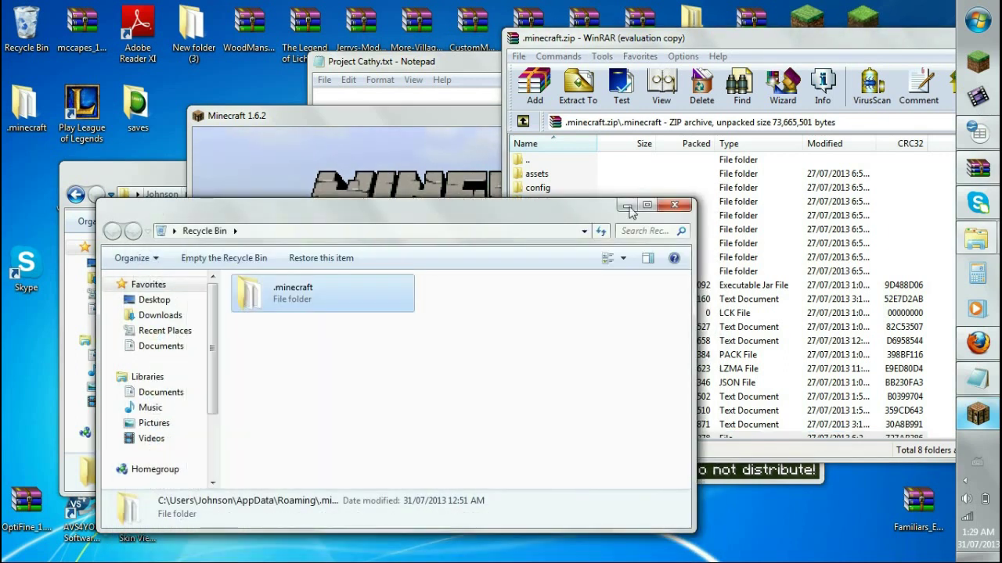
pyautogui.click(674, 205)
pyautogui.click(164, 181)
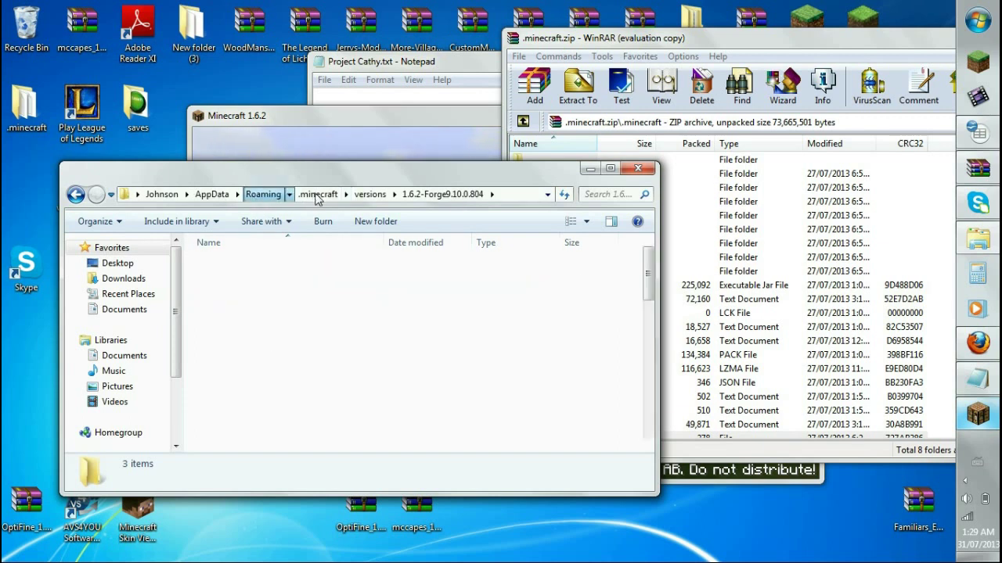
# - Open Roaming\.minecraft and drag servers.dat into it from the .minecraft.zip archive
pyautogui.click(264, 194)
pyautogui.doubleClick(239, 270)
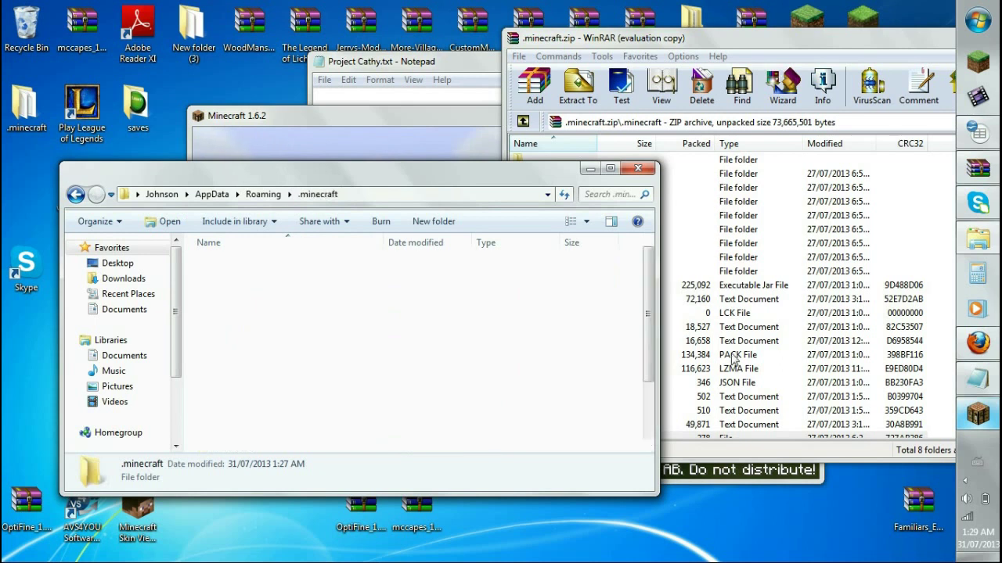
pyautogui.click(540, 435)
pyautogui.click(559, 341)
pyautogui.scroll(-1, 540, 422)
pyautogui.moveTo(540, 424); pyautogui.dragTo(202, 429)
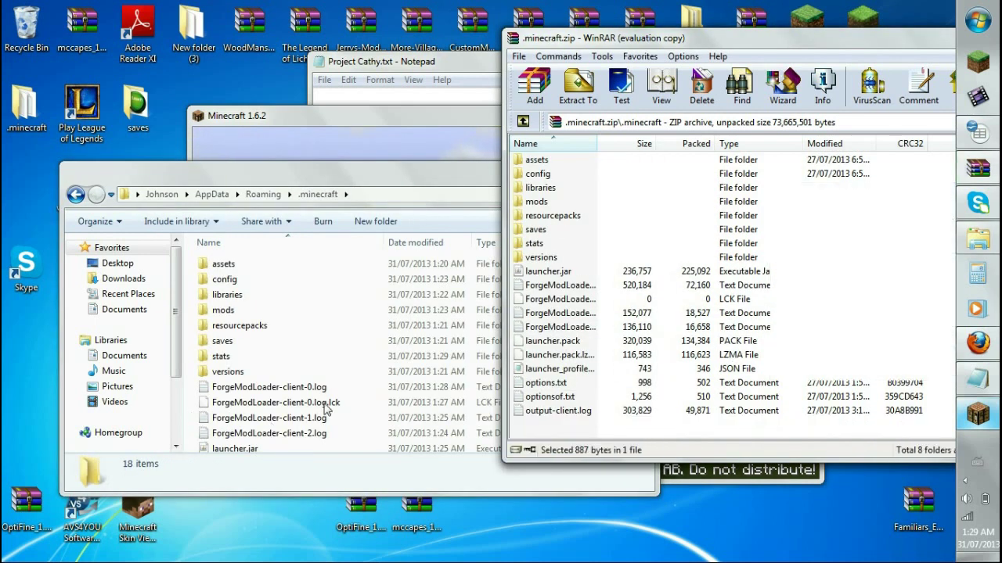
pyautogui.moveTo(325, 409); pyautogui.dragTo(327, 405)
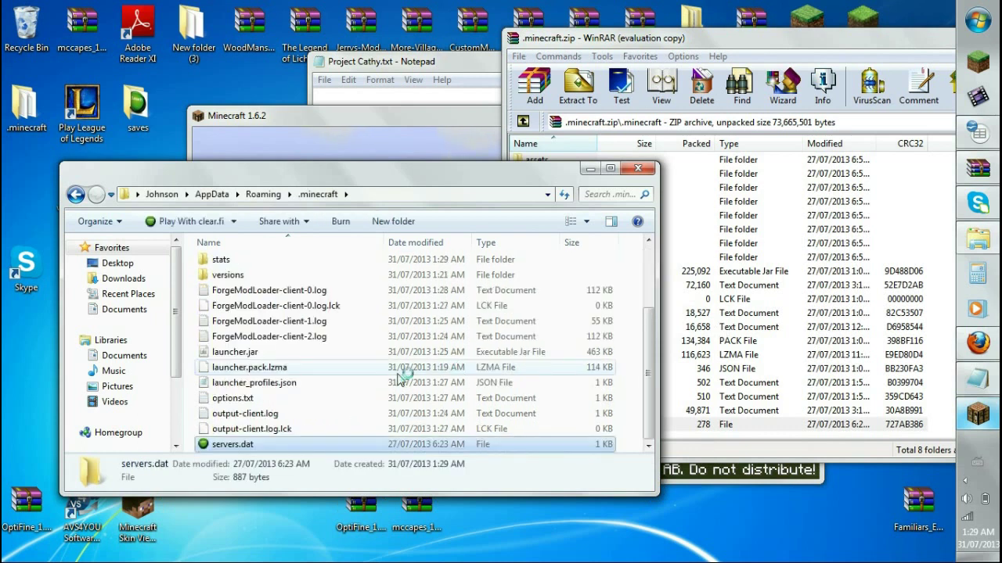
# - Open the multiplayer list and join A Minecraft Server
pyautogui.click(418, 145)
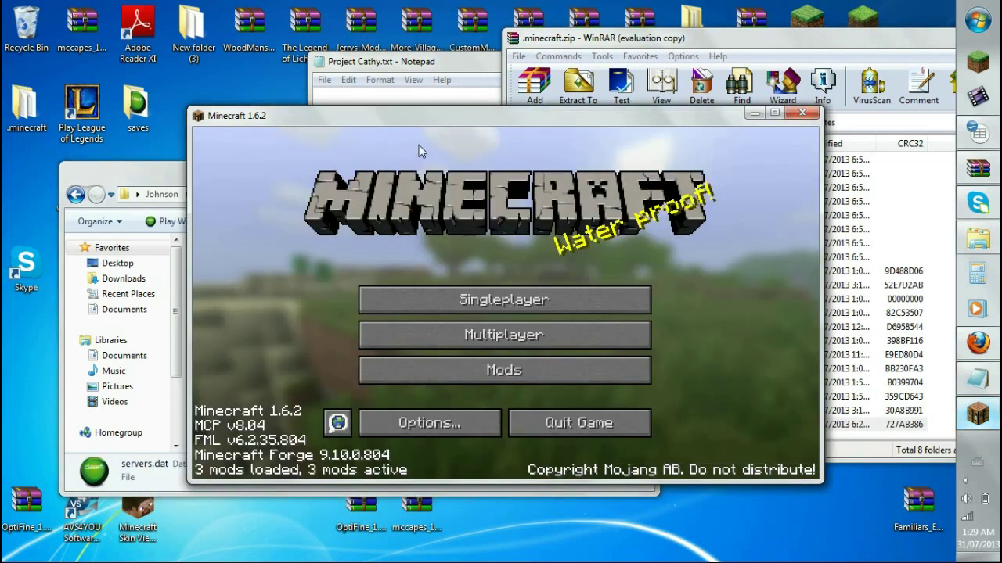
pyautogui.click(481, 329)
pyautogui.scroll(-5, 487, 299)
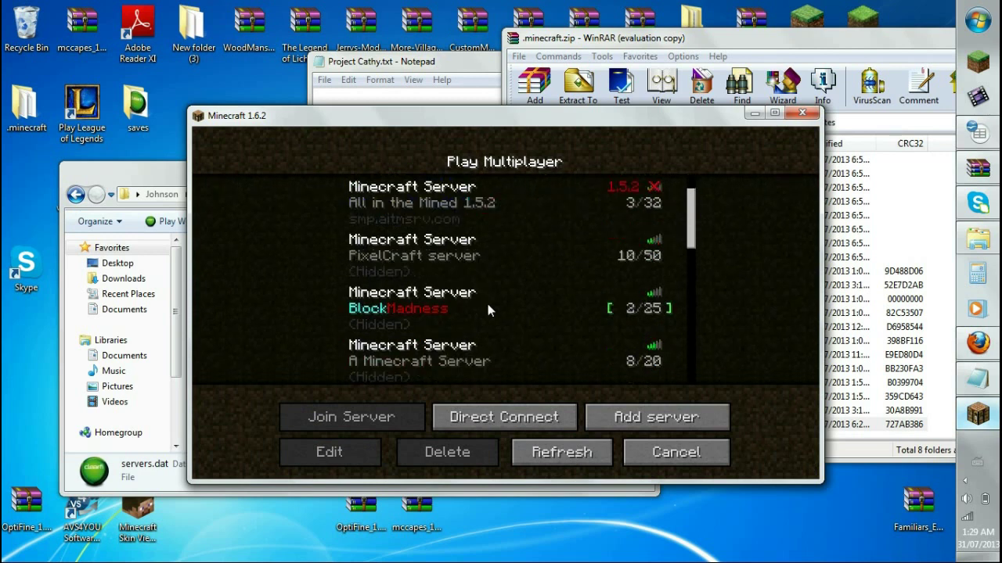
pyautogui.scroll(-2, 488, 299)
pyautogui.scroll(2, 487, 300)
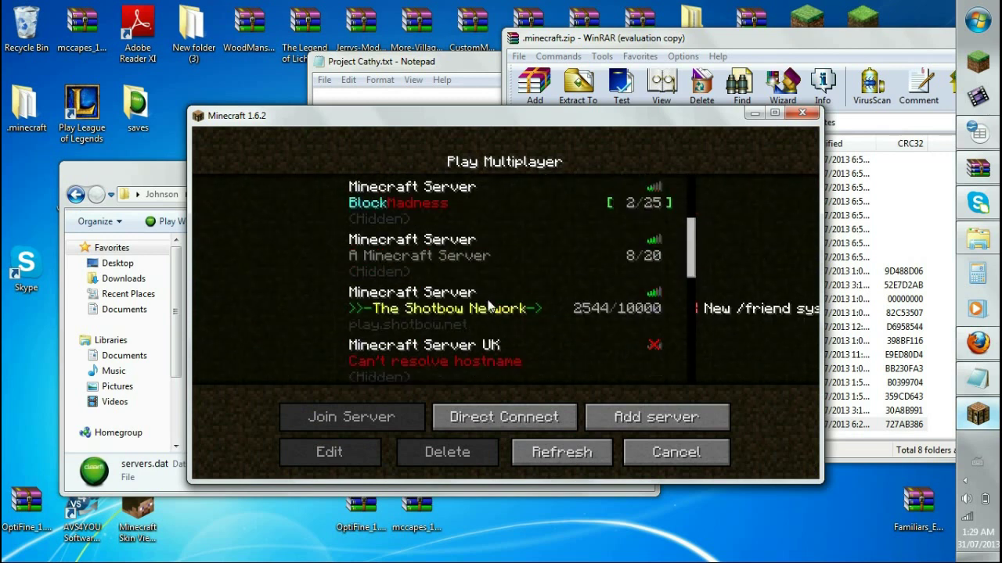
pyautogui.scroll(2, 488, 305)
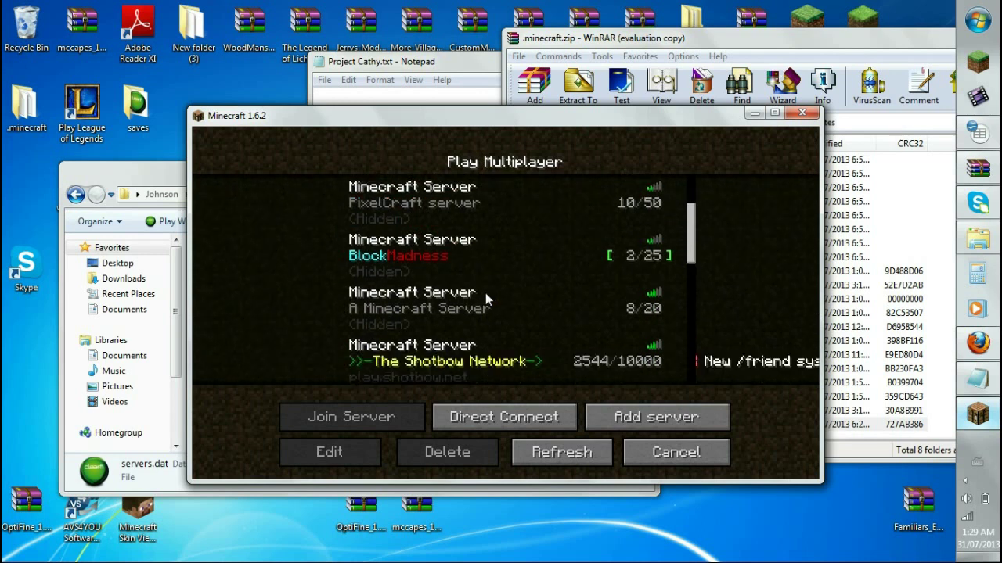
pyautogui.scroll(-2, 485, 292)
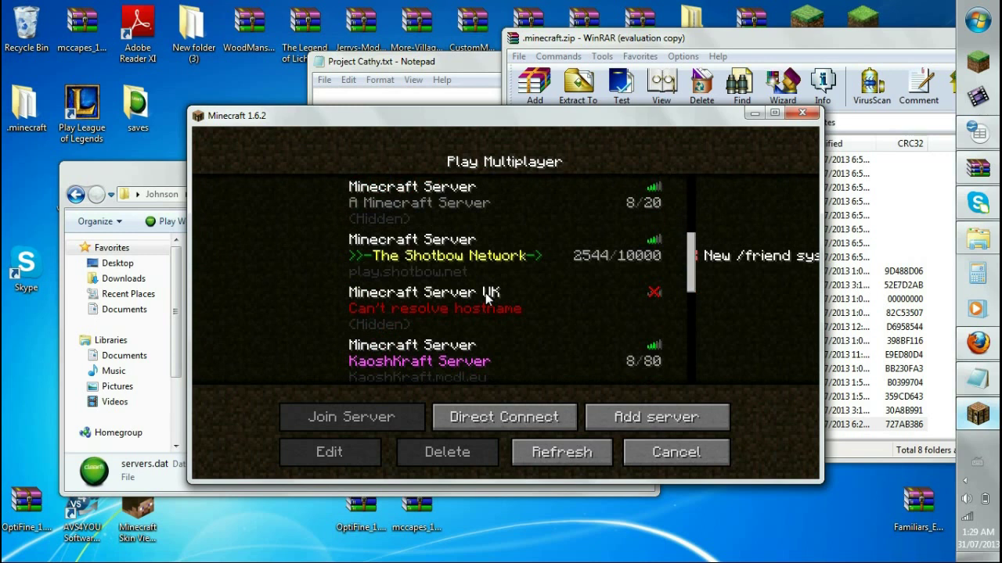
pyautogui.scroll(1, 485, 292)
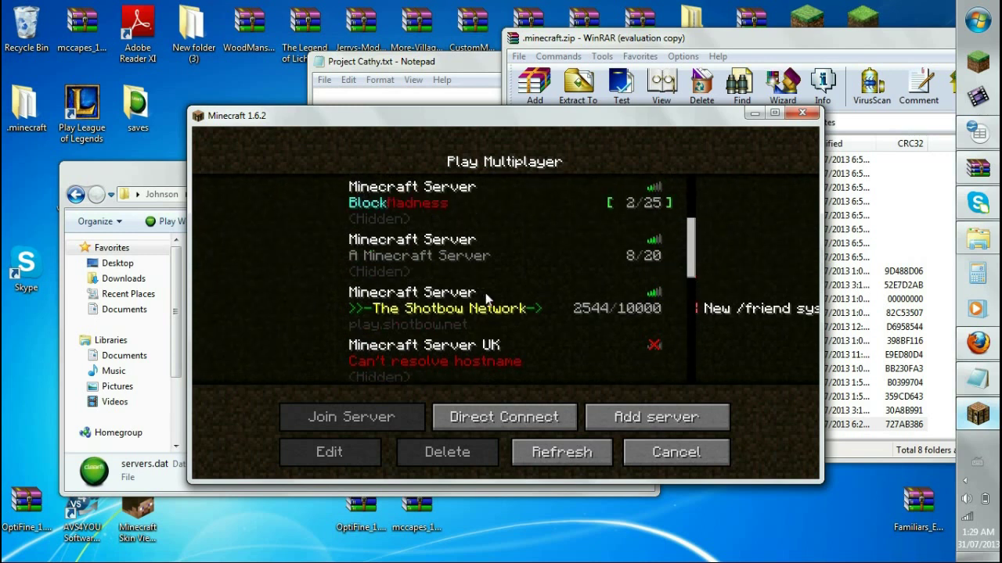
pyautogui.click(654, 272)
pyautogui.scroll(-2, 561, 324)
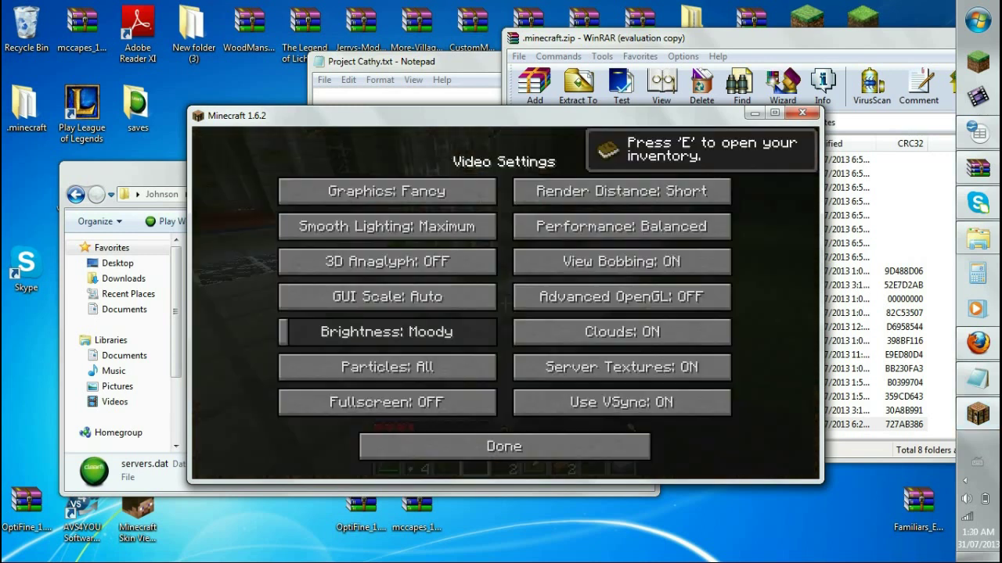
pyautogui.press('Escape')
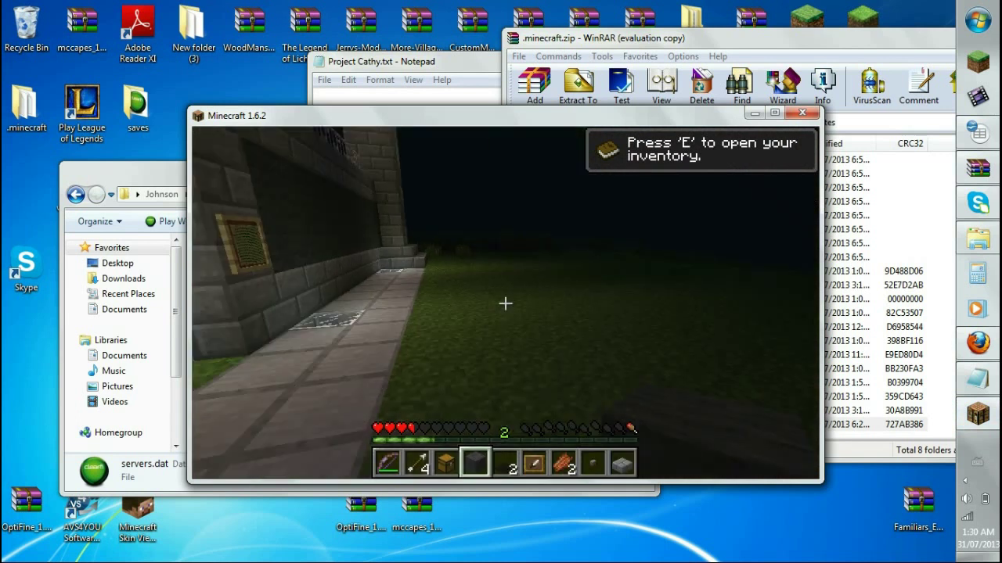
# - Switch to third-person view with F5 and walk around to show the red-and-white cape
pyautogui.press('F5')
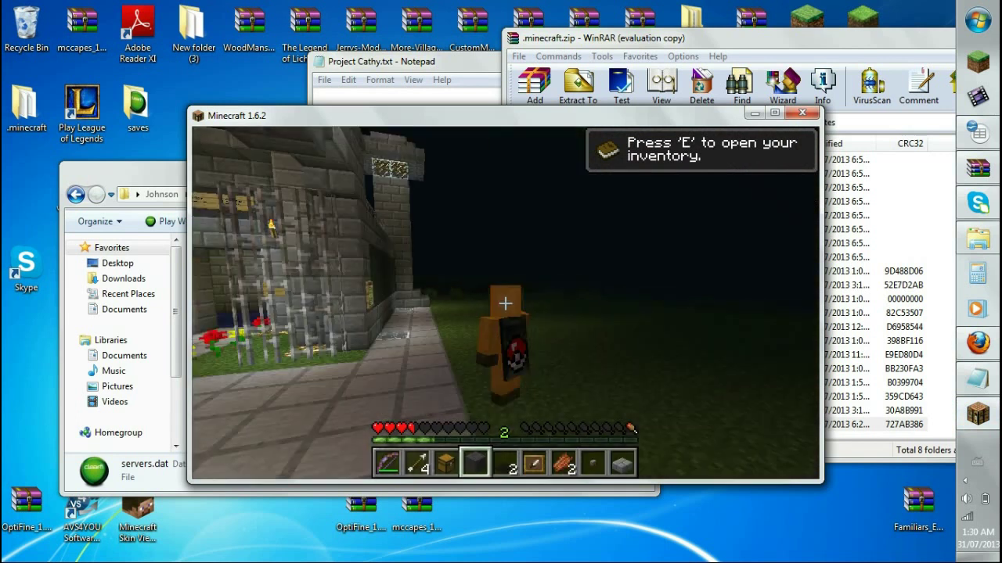
pyautogui.press('w')
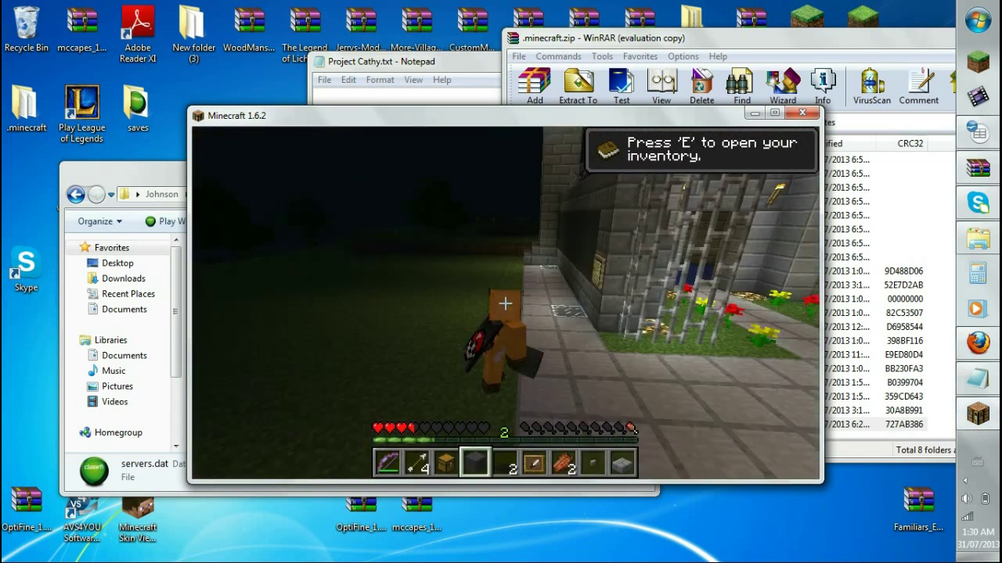
pyautogui.press('w')
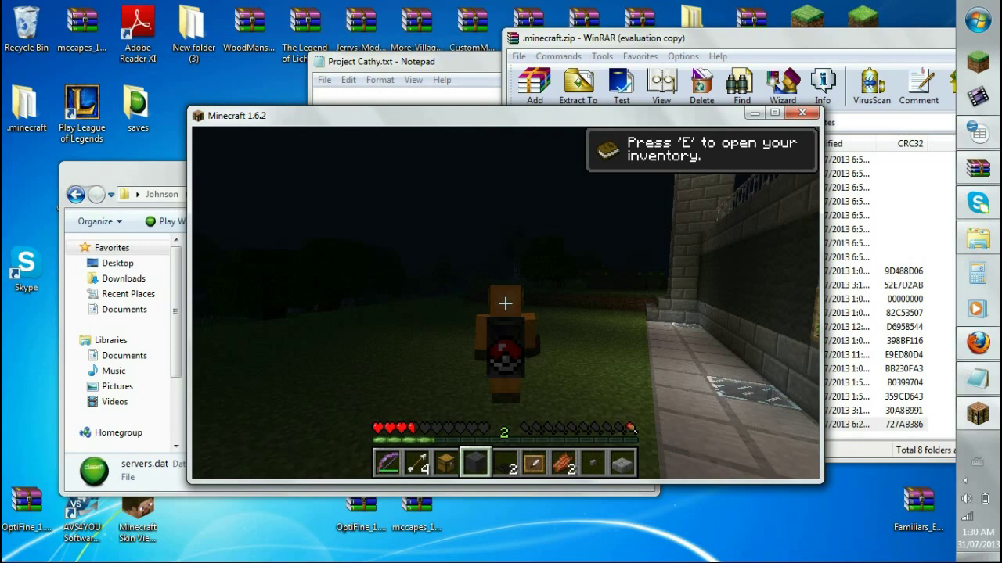
pyautogui.press('w')
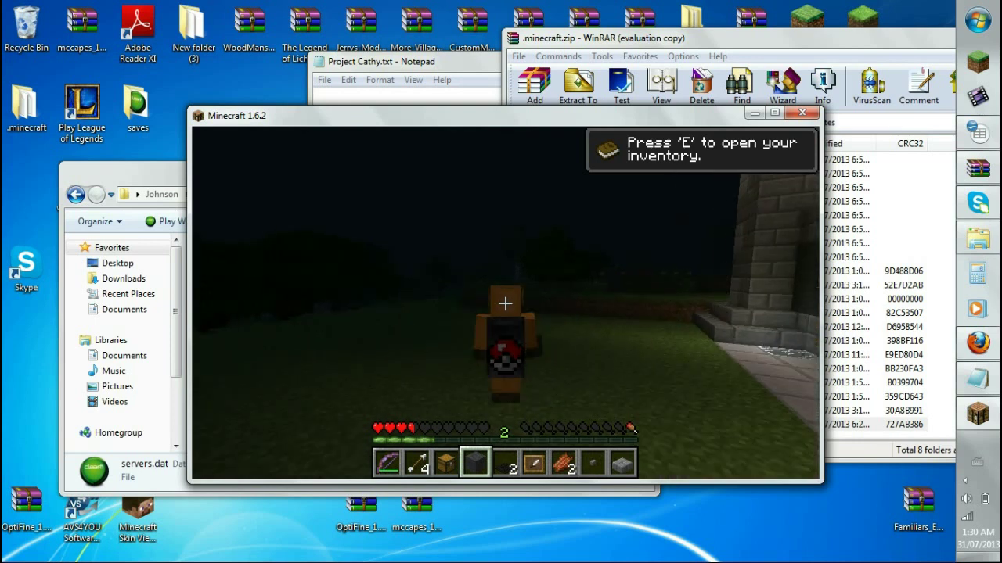
pyautogui.press('w')
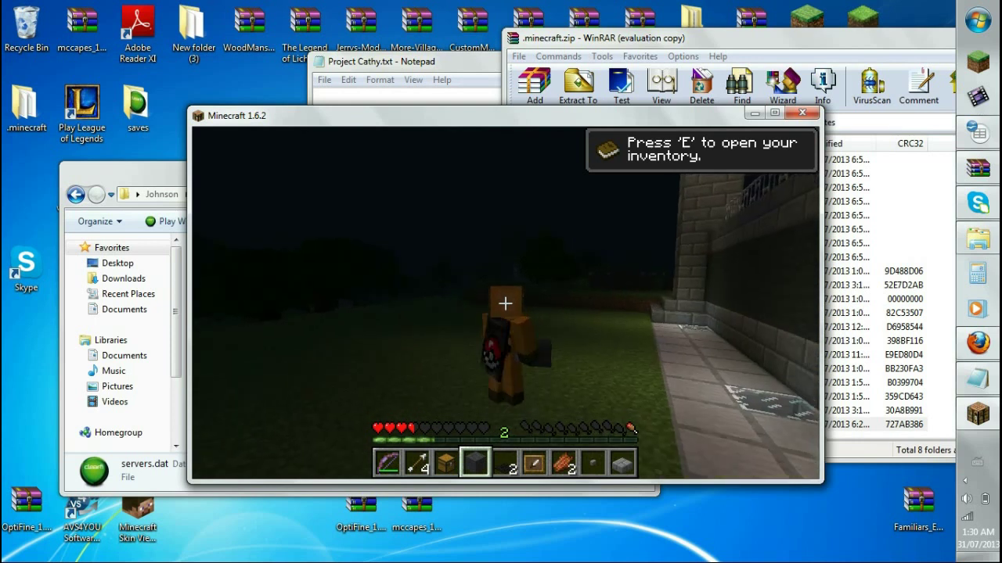
pyautogui.press('w')
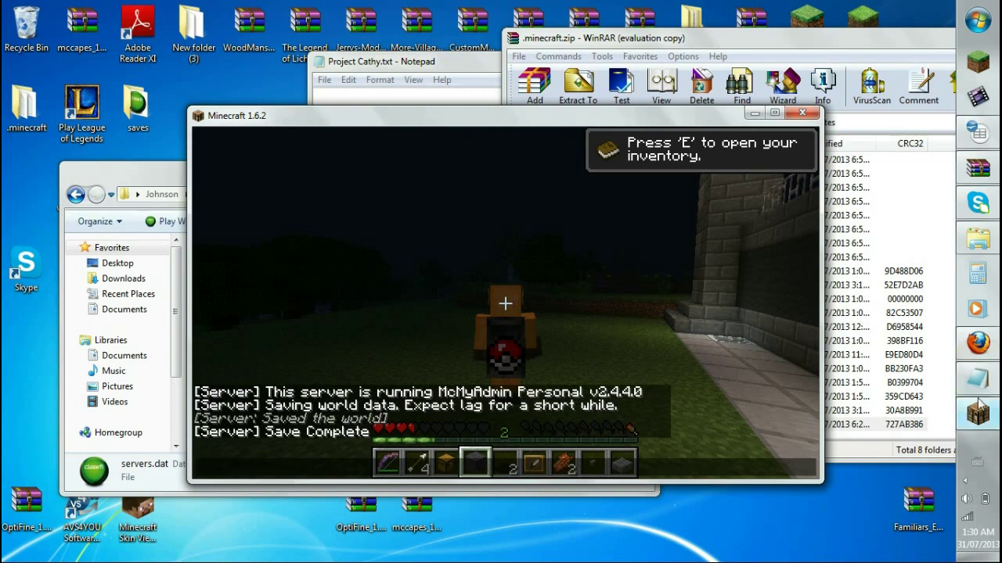
# - On mccapes.com, enable the MineCon 2012 pickaxe cape from the Cape Gallery and save it
pyautogui.click(977, 342)
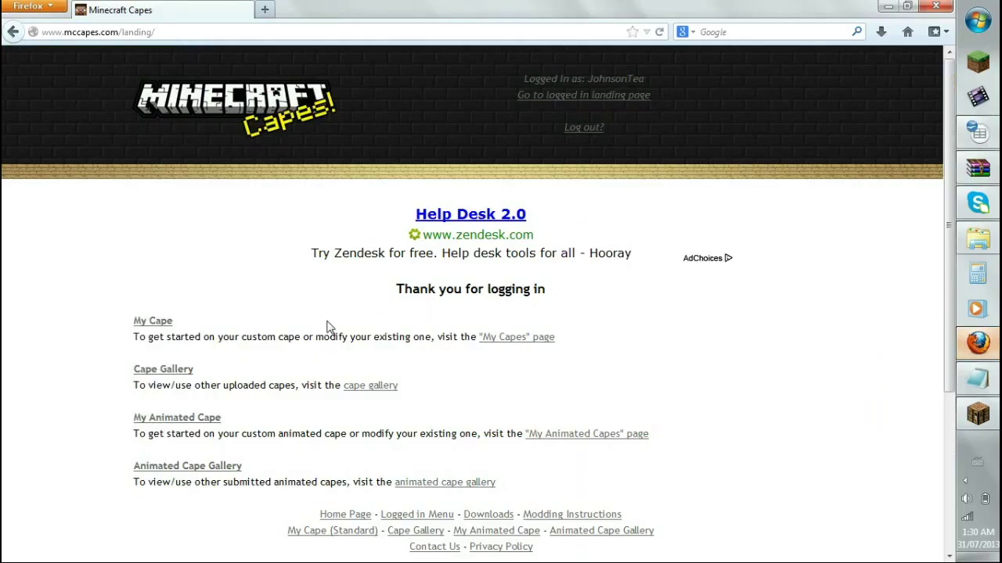
pyautogui.click(191, 371)
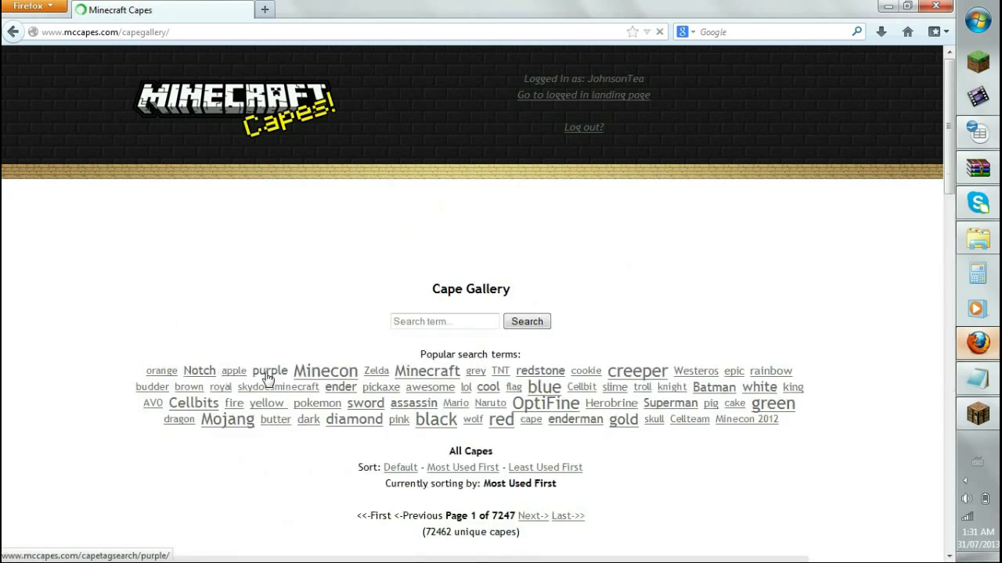
pyautogui.scroll(-5, 266, 379)
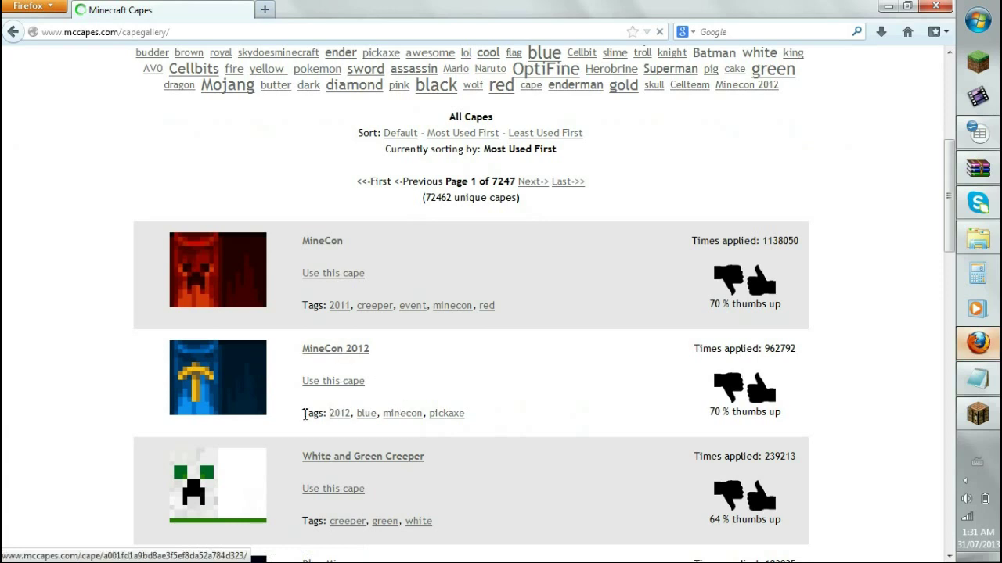
pyautogui.click(342, 384)
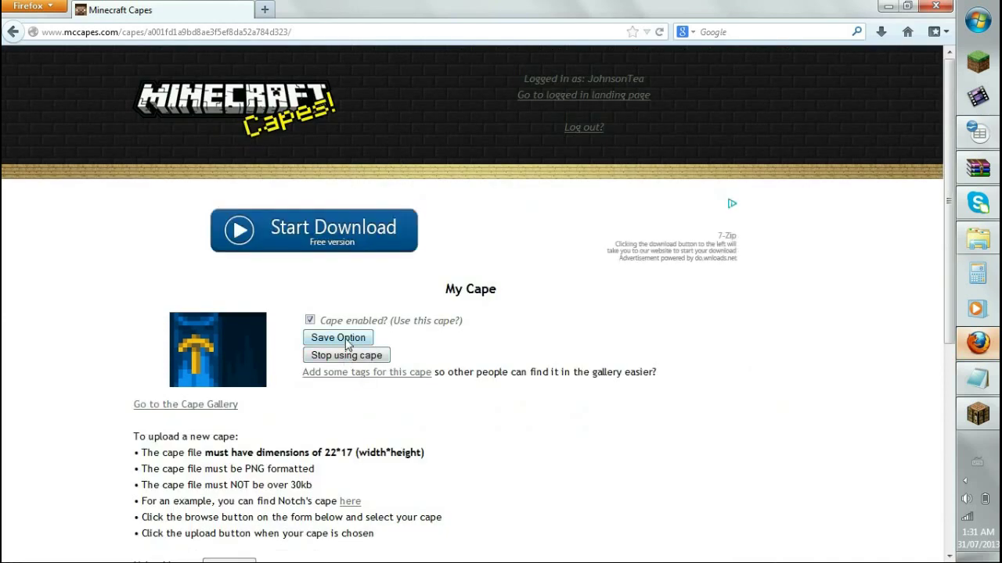
pyautogui.click(345, 343)
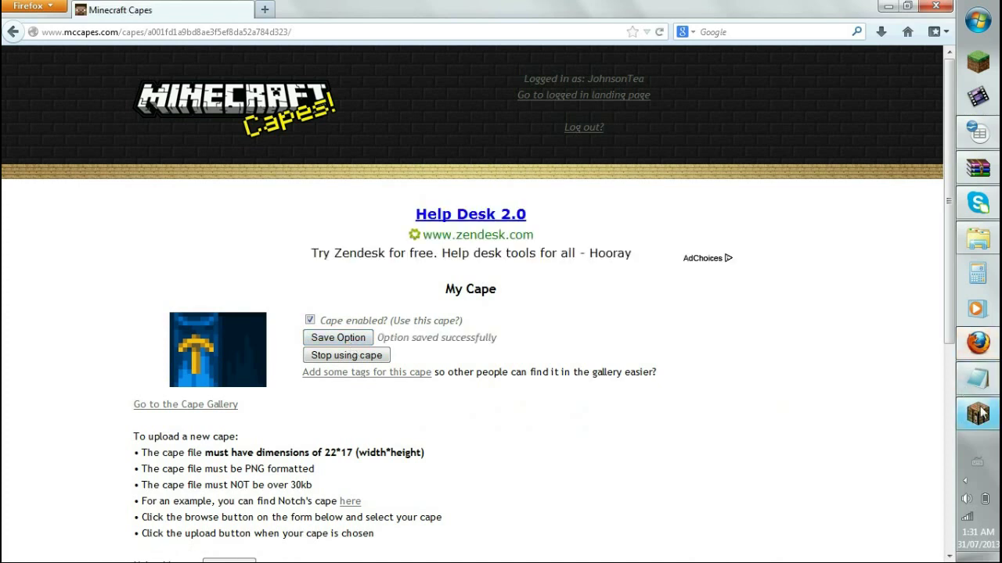
pyautogui.click(982, 409)
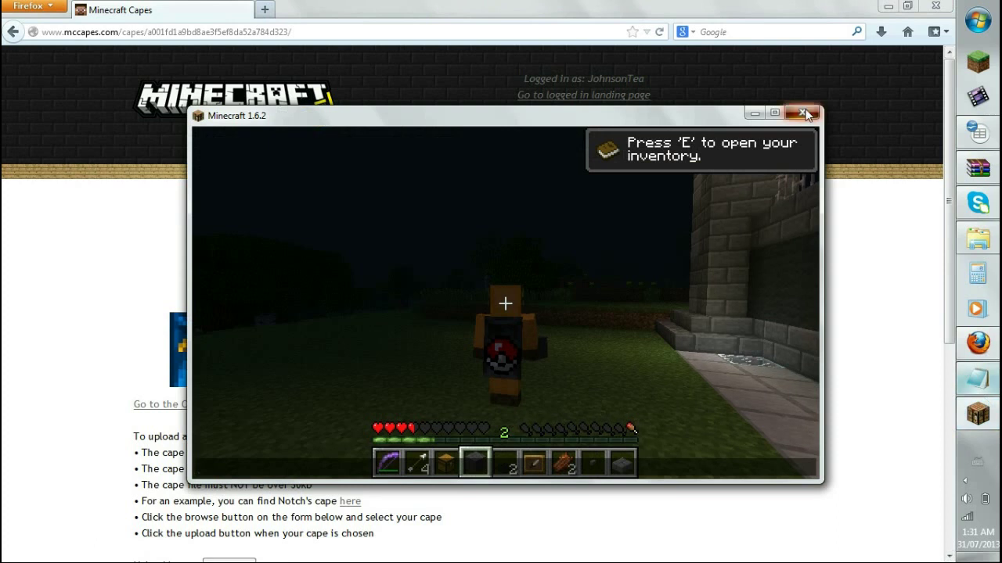
# - Close the running game and relaunch Minecraft 1.6.2 with the Forge 9.10.0.804 profile
pyautogui.click(978, 345)
pyautogui.click(985, 69)
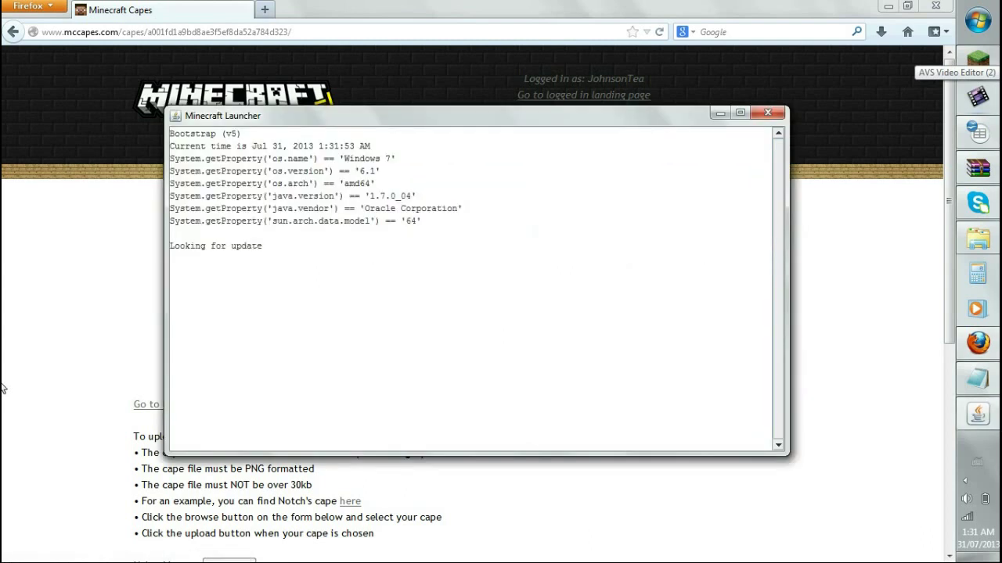
pyautogui.scroll(-5, 493, 404)
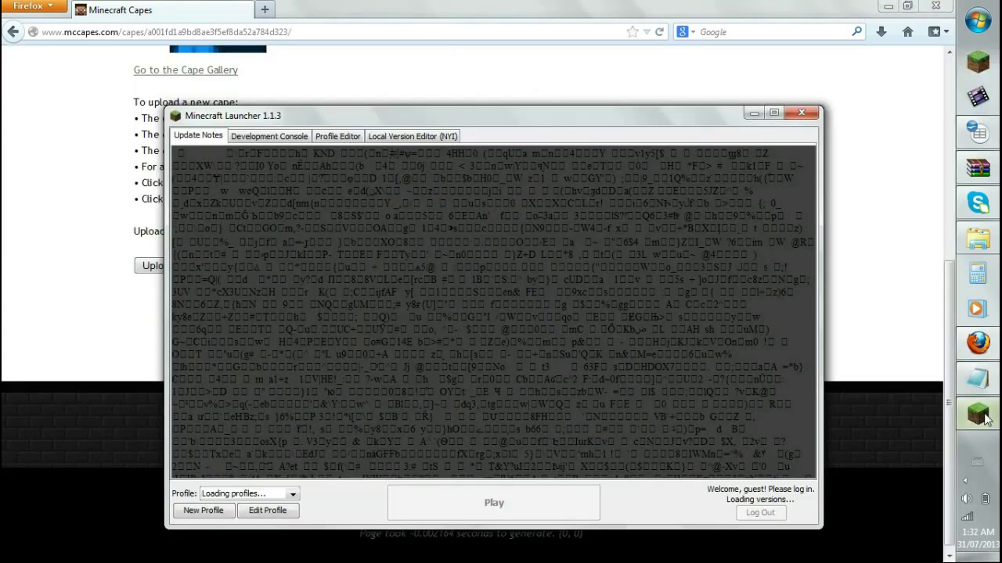
pyautogui.click(460, 494)
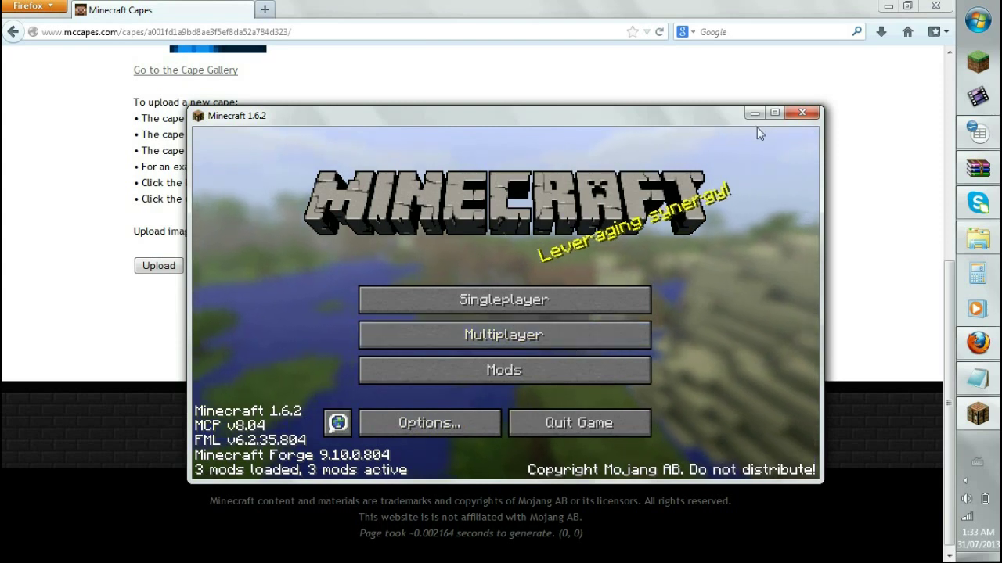
# - Maximize the game window and join a server from the multiplayer list
pyautogui.click(774, 113)
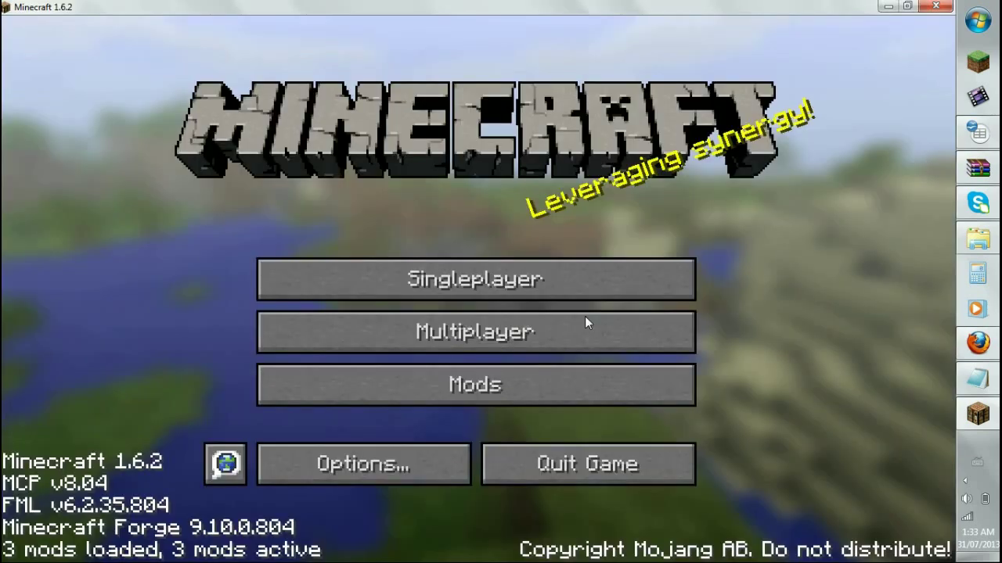
pyautogui.click(521, 342)
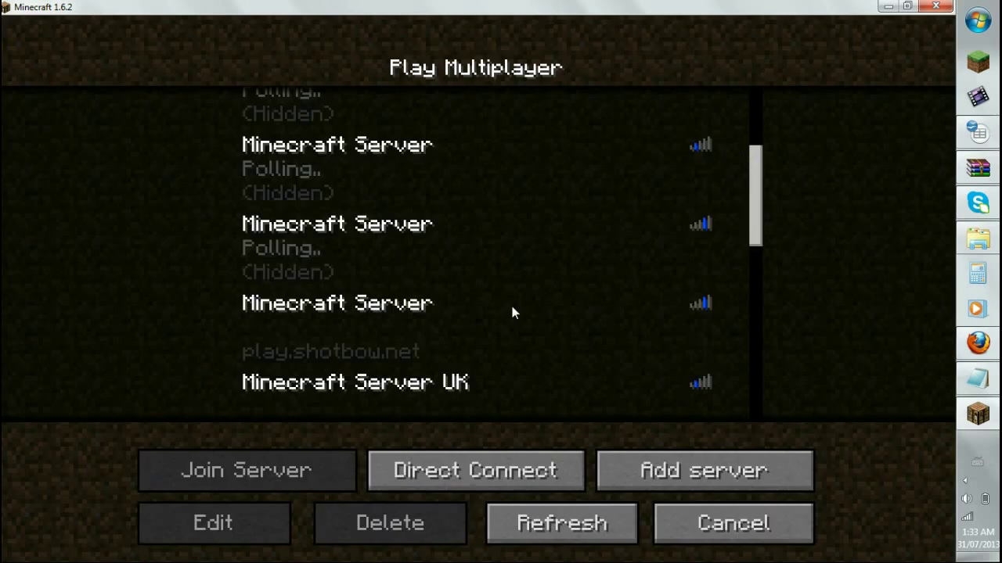
pyautogui.scroll(-5, 511, 303)
pyautogui.scroll(-4, 513, 336)
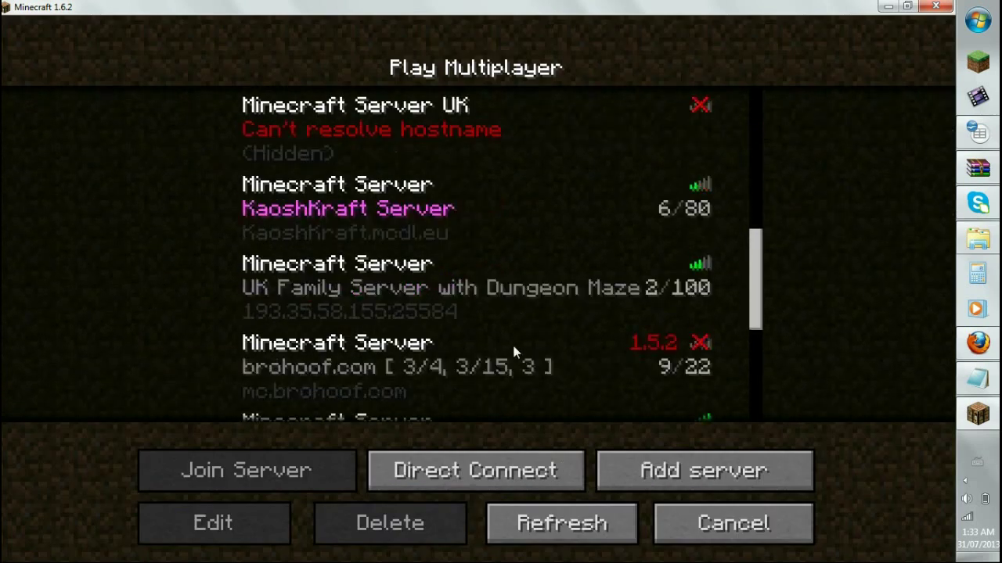
pyautogui.click(502, 323)
pyautogui.click(315, 473)
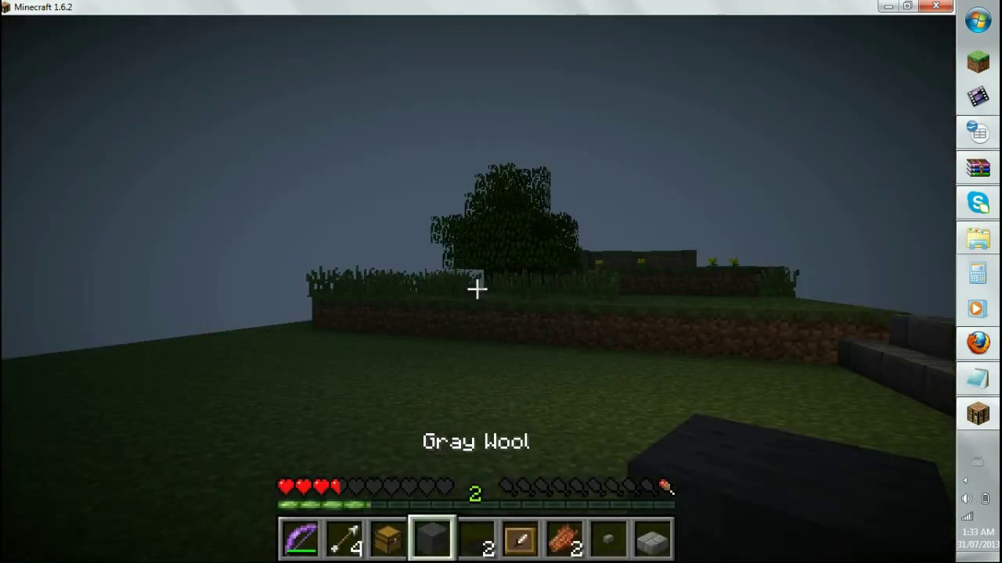
# - Switch to a third-person view from behind the player, then open and close the inventory
pyautogui.press('F5')
pyautogui.press('F5')
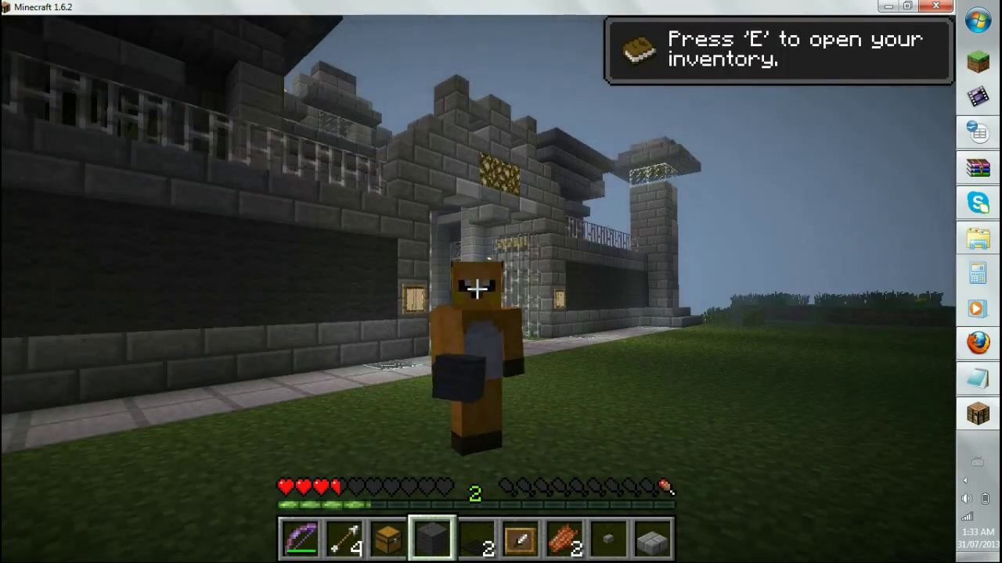
pyautogui.press('F5')
pyautogui.press('F5')
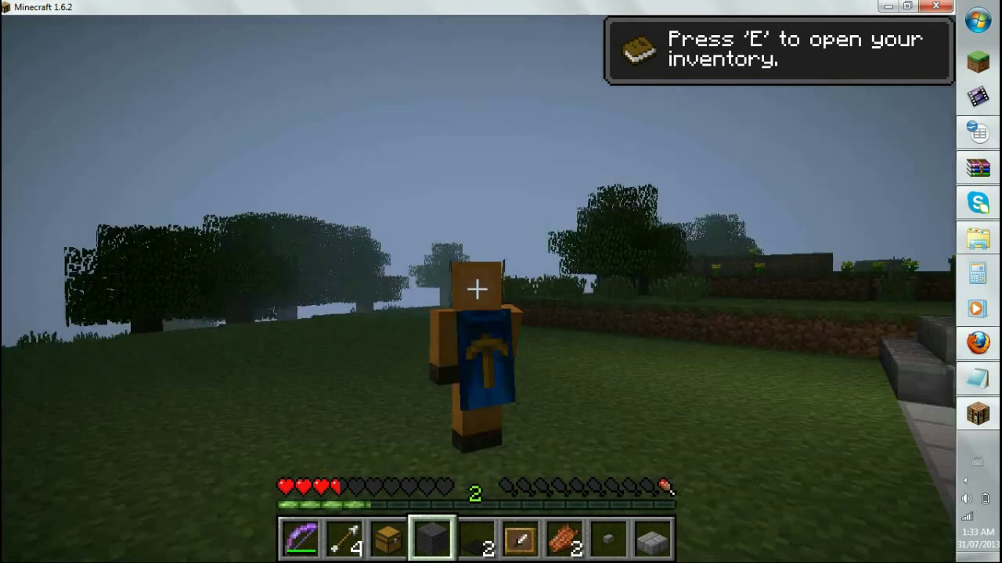
pyautogui.press('w')
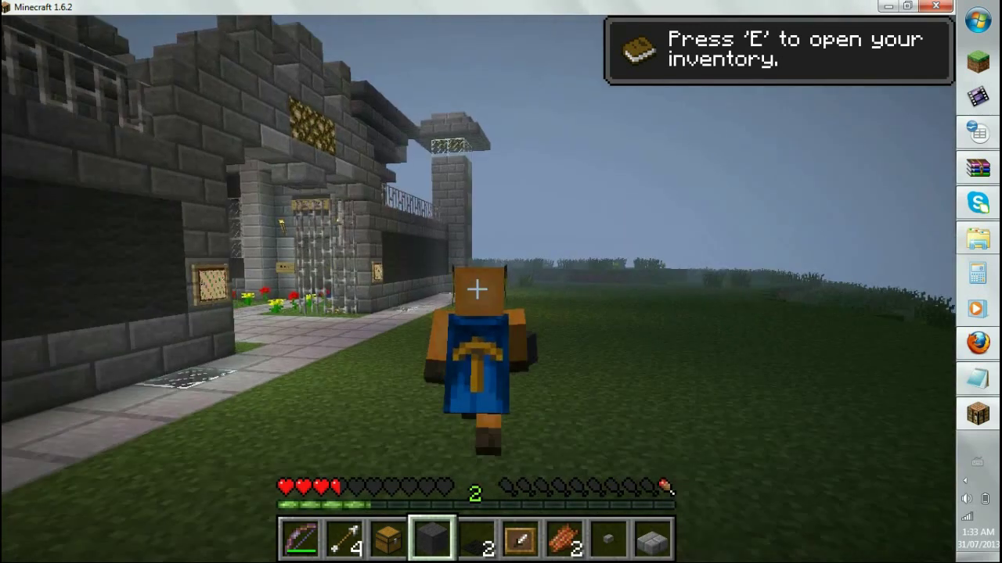
pyautogui.press('e')
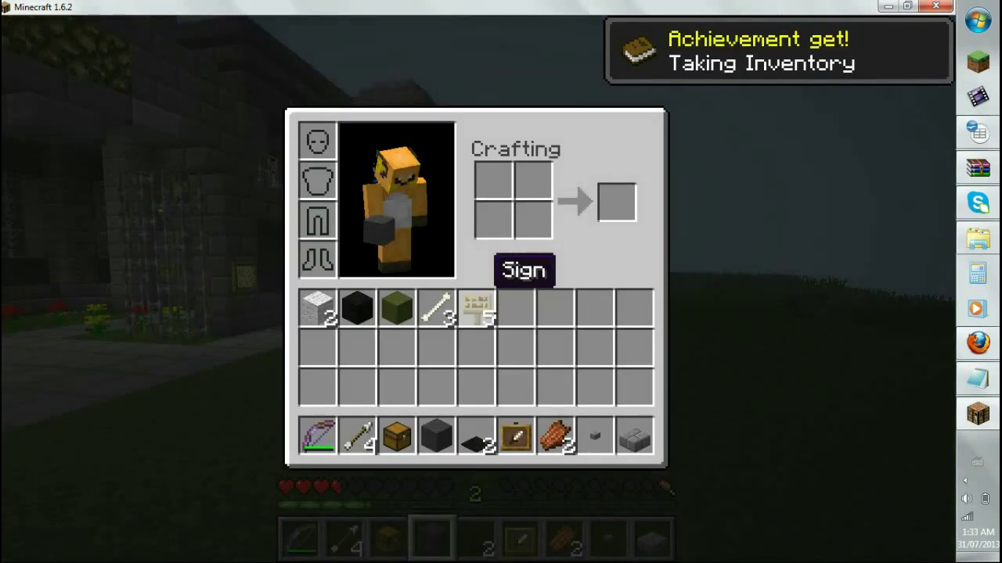
pyautogui.press('e')
# - Walk into the stone building's entrance and back out onto the grass, showing the cape
pyautogui.press('w')
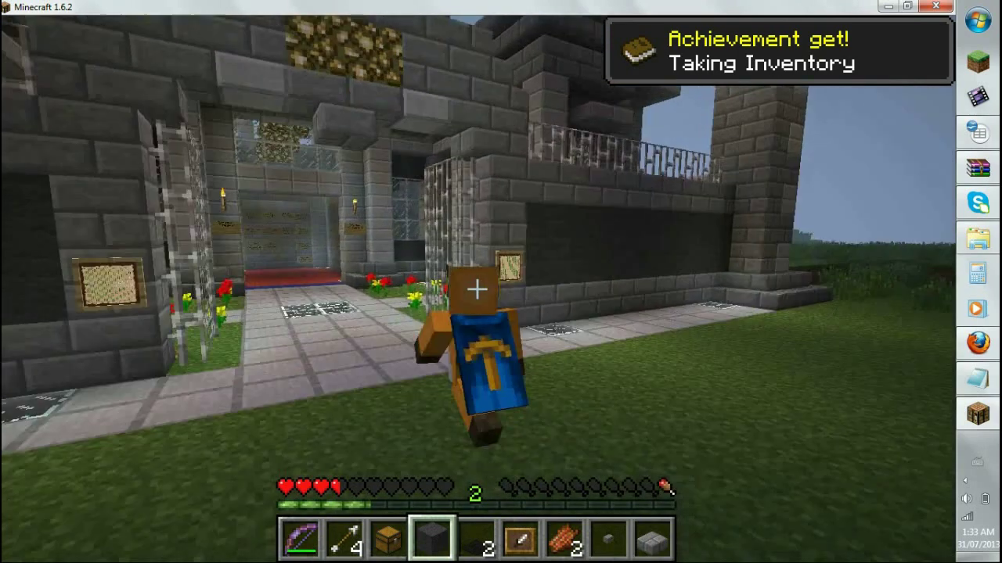
pyautogui.press('w')
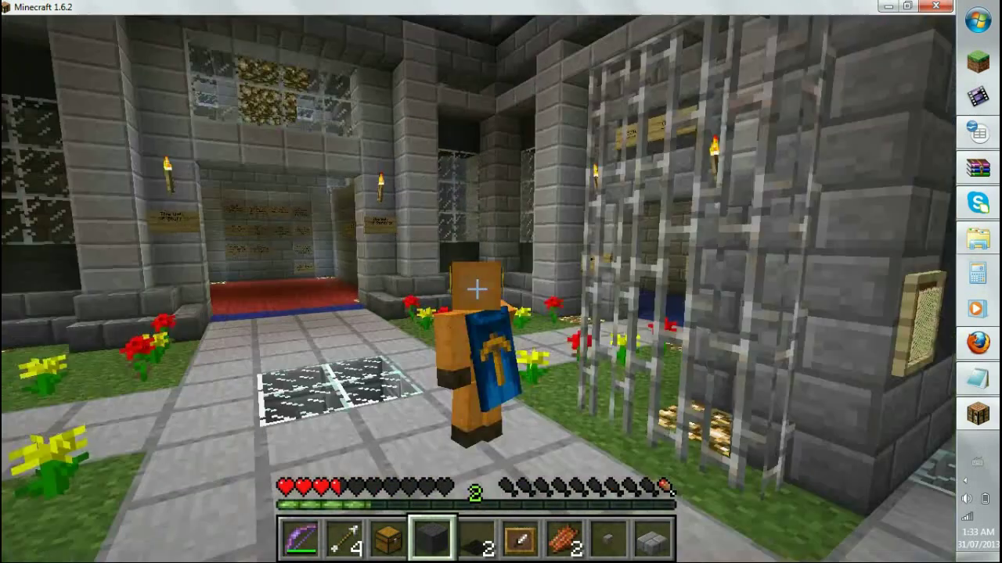
pyautogui.press('s')
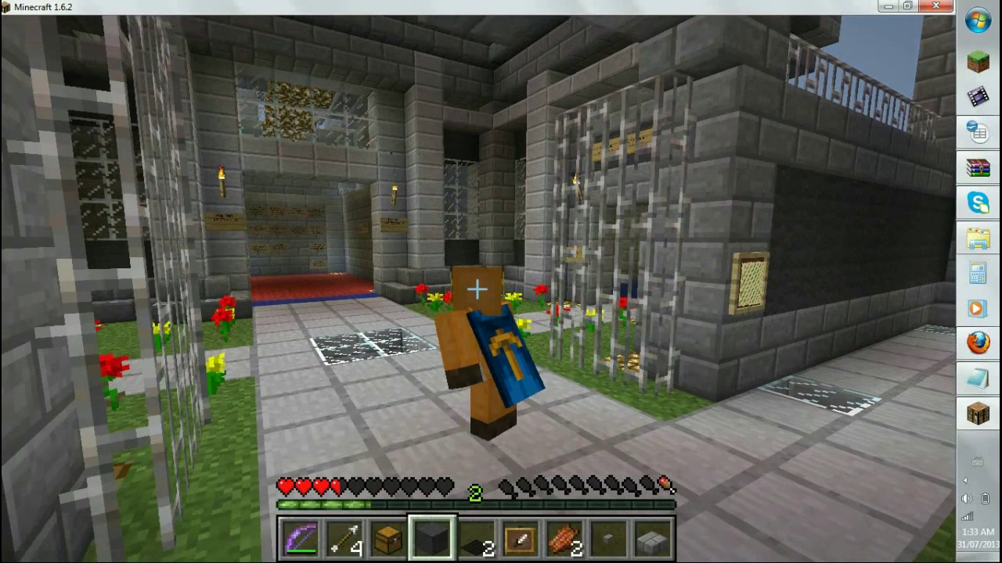
pyautogui.press('s')
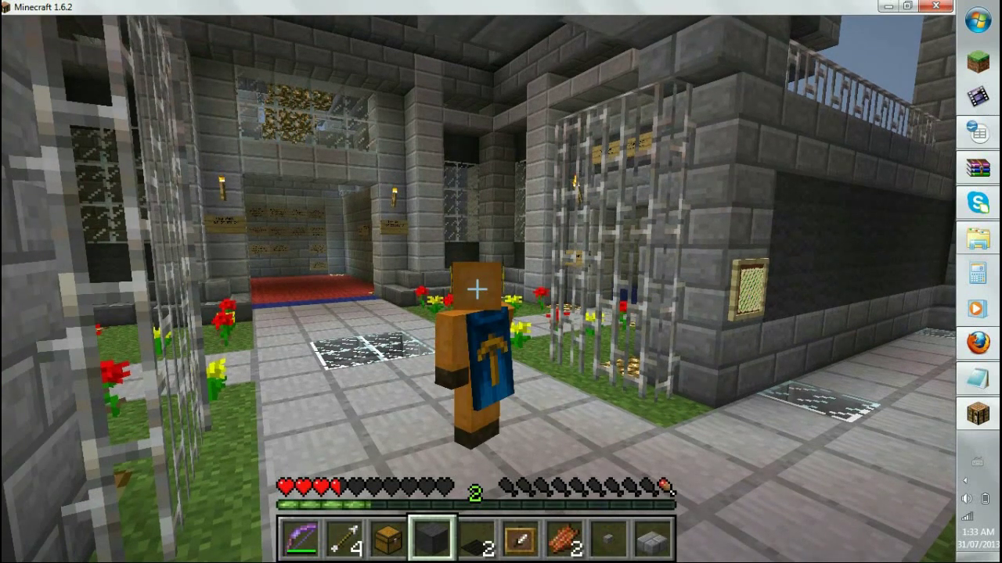
pyautogui.press('s')
pyautogui.press('w')
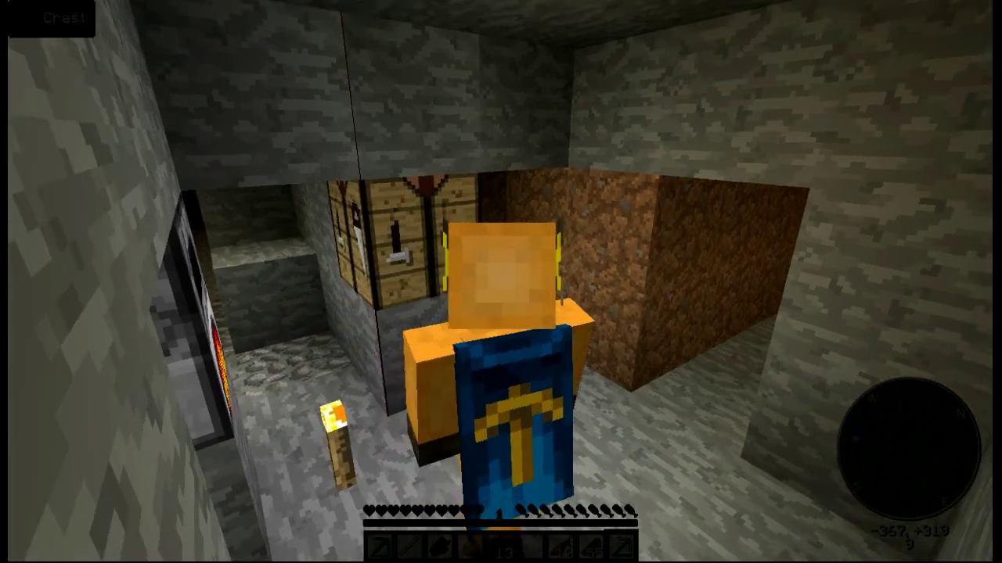
# - Toggle Show Cape off and back on in Multiplayer Settings, then return to Options
pyautogui.press('Escape')
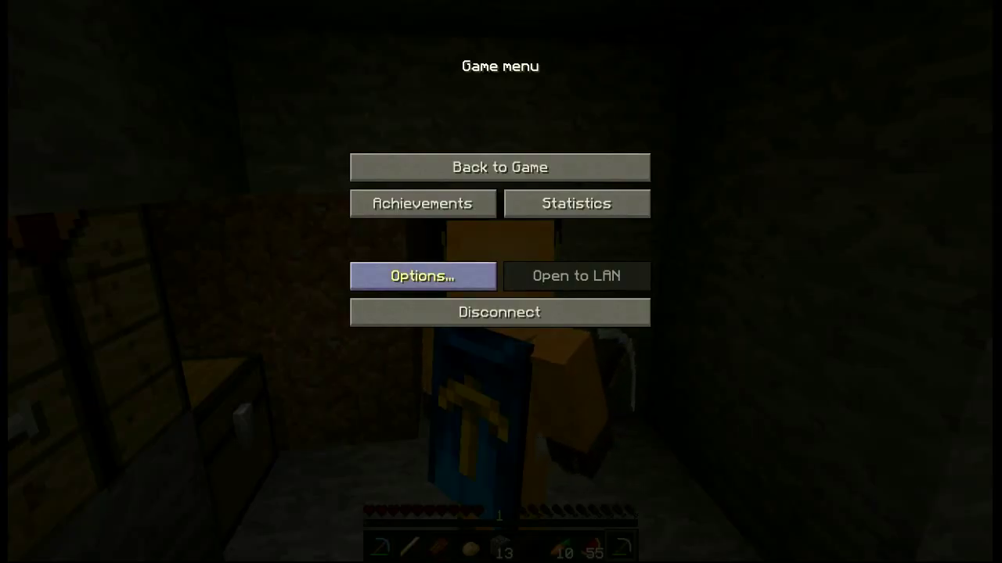
pyautogui.click(423, 277)
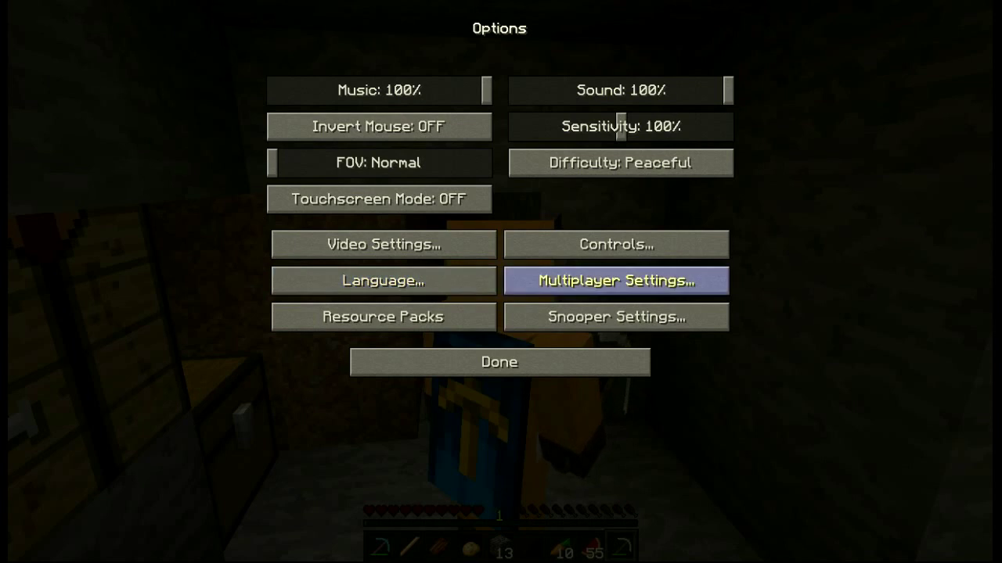
pyautogui.click(616, 281)
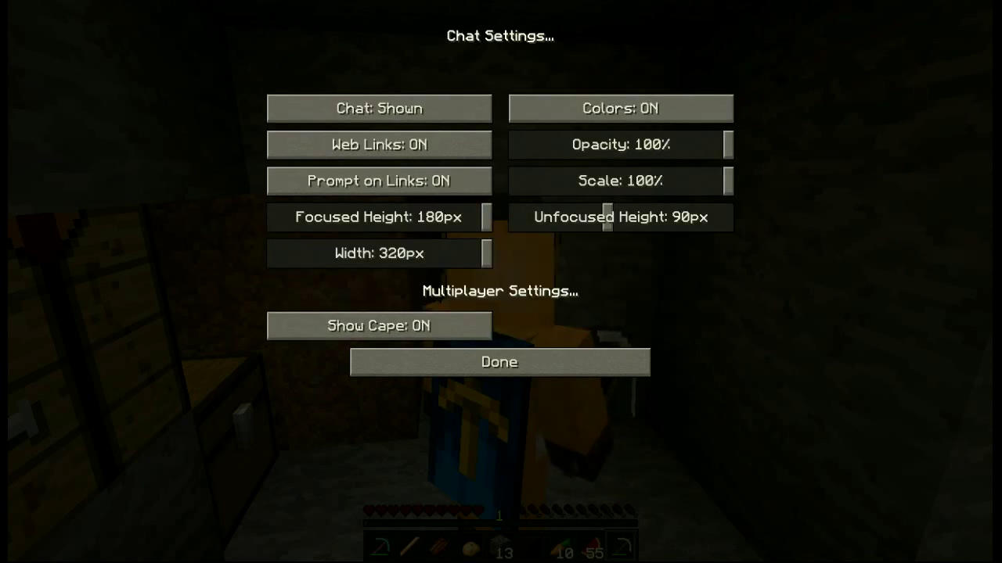
pyautogui.click(378, 326)
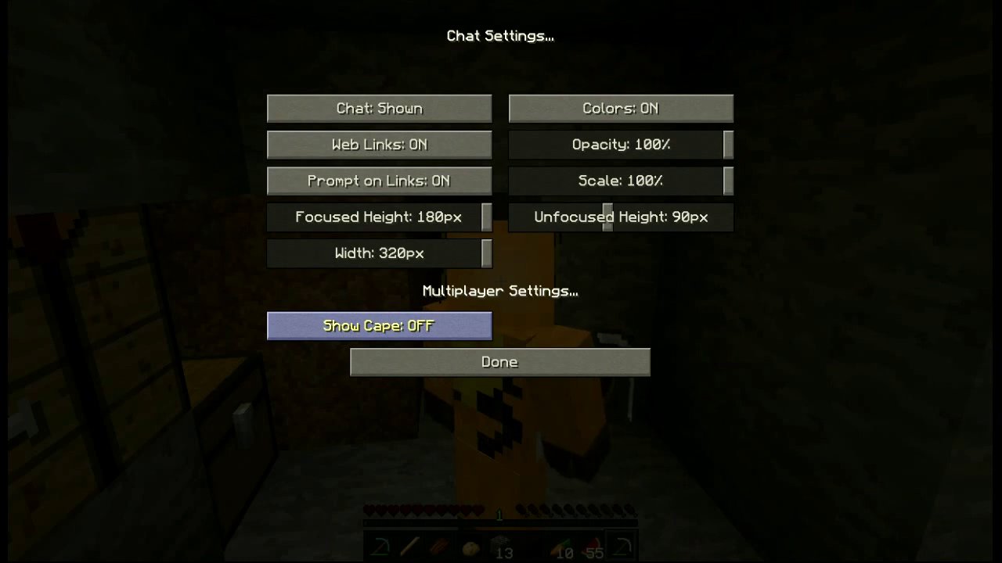
pyautogui.click(379, 325)
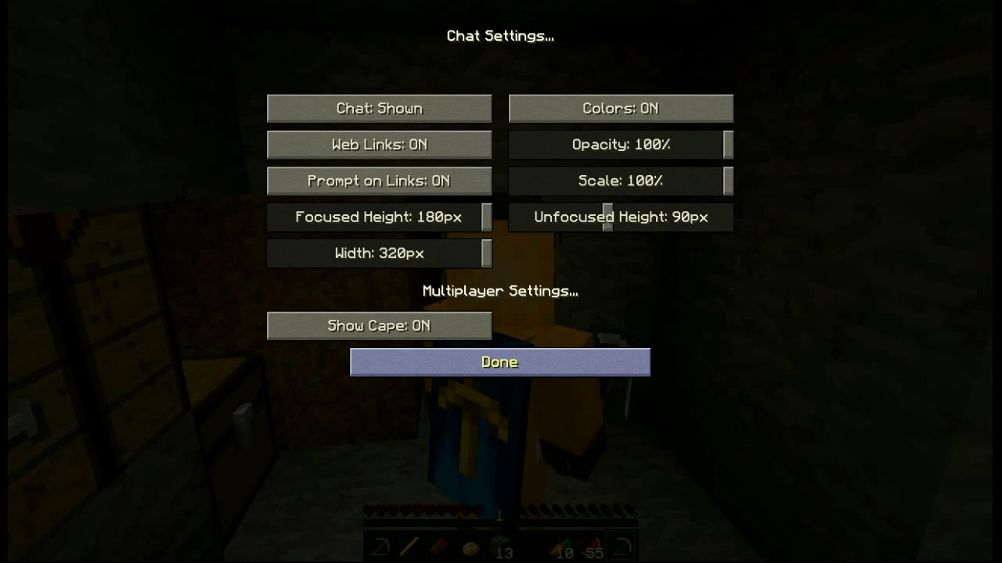
pyautogui.click(499, 361)
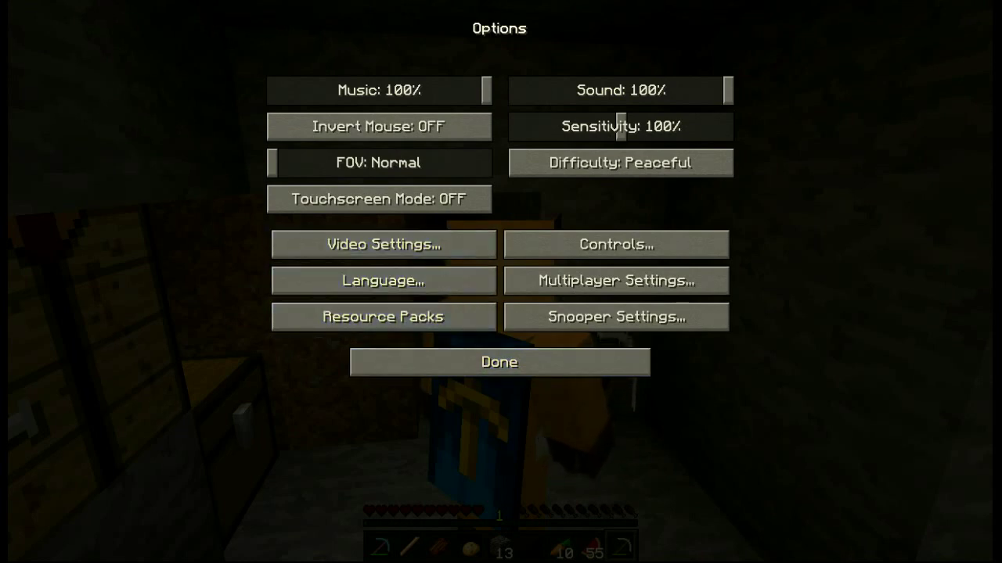
# - Turn Show Capes off and back on in Video Settings > Details
pyautogui.click(382, 248)
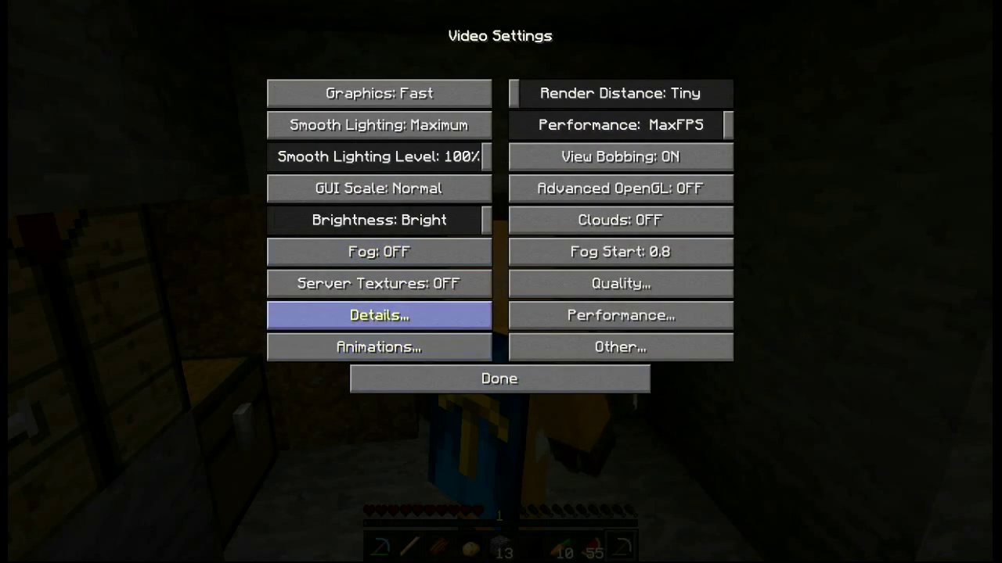
pyautogui.click(378, 315)
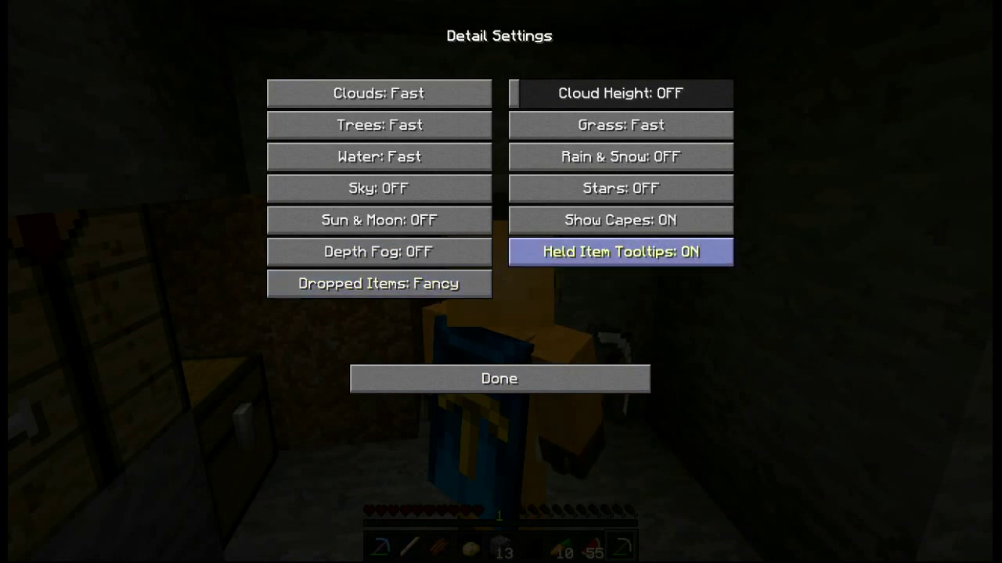
pyautogui.click(620, 220)
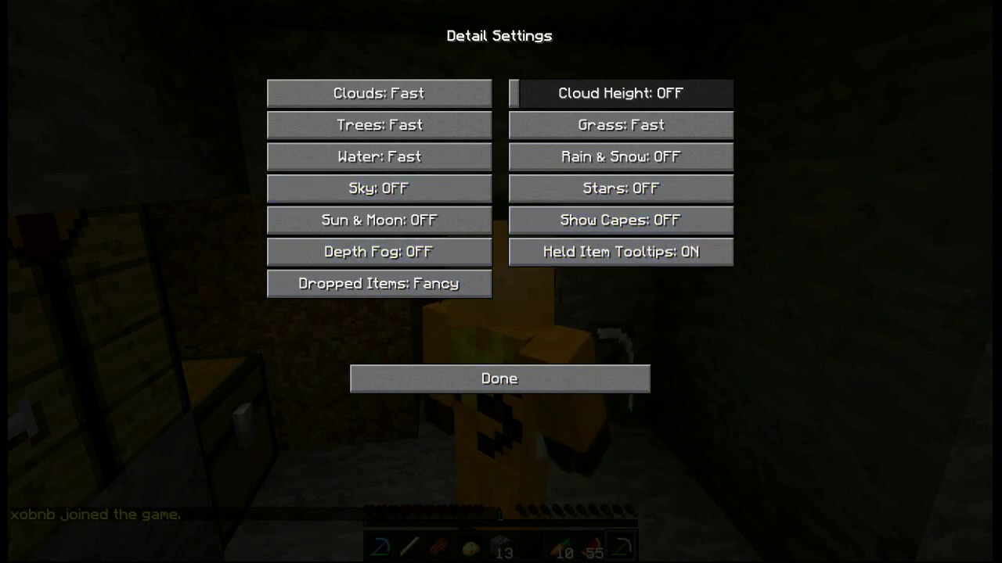
pyautogui.click(621, 220)
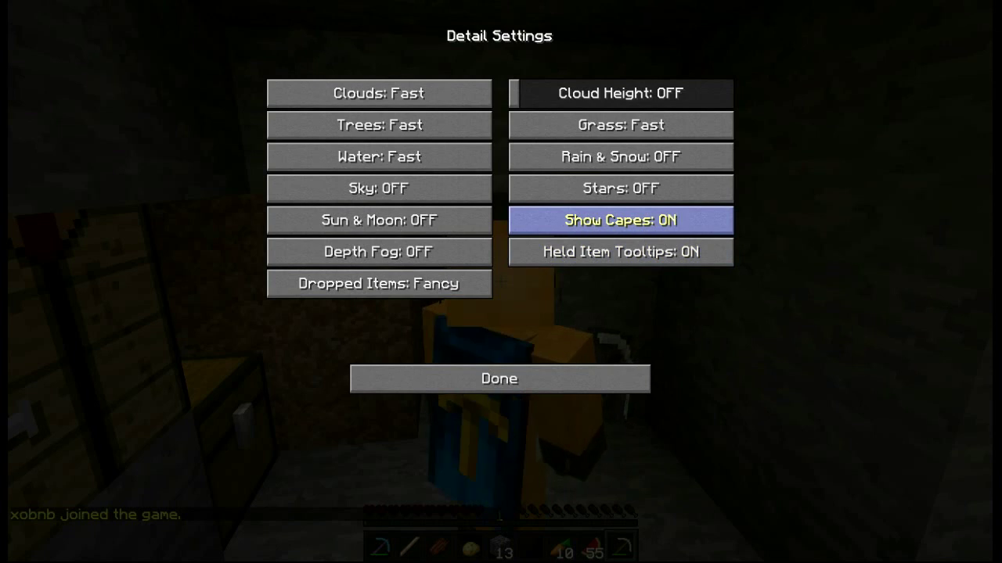
# - Return to Options and set the Multiplayer Settings Show Cape option to OFF
pyautogui.click(499, 379)
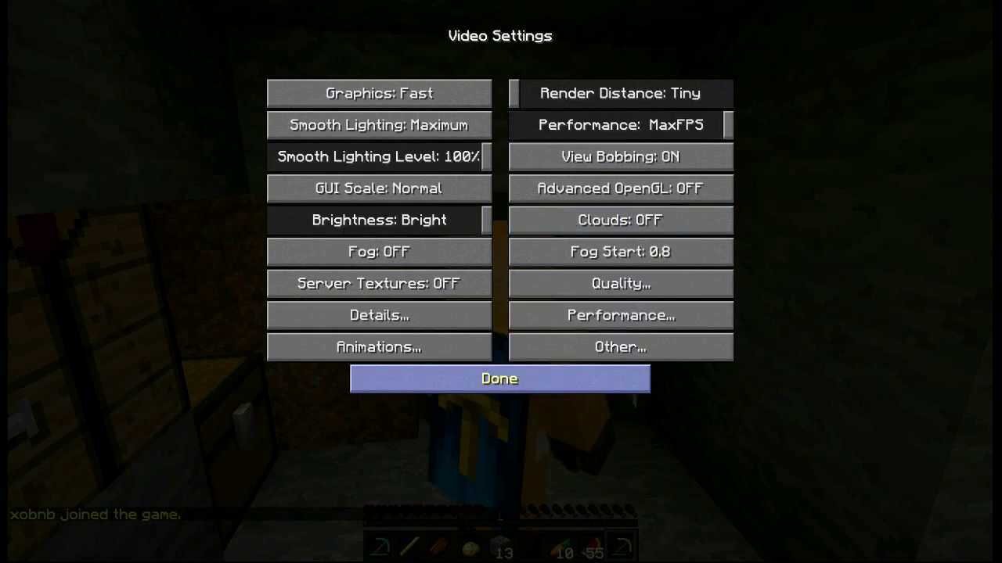
pyautogui.click(499, 379)
pyautogui.click(615, 279)
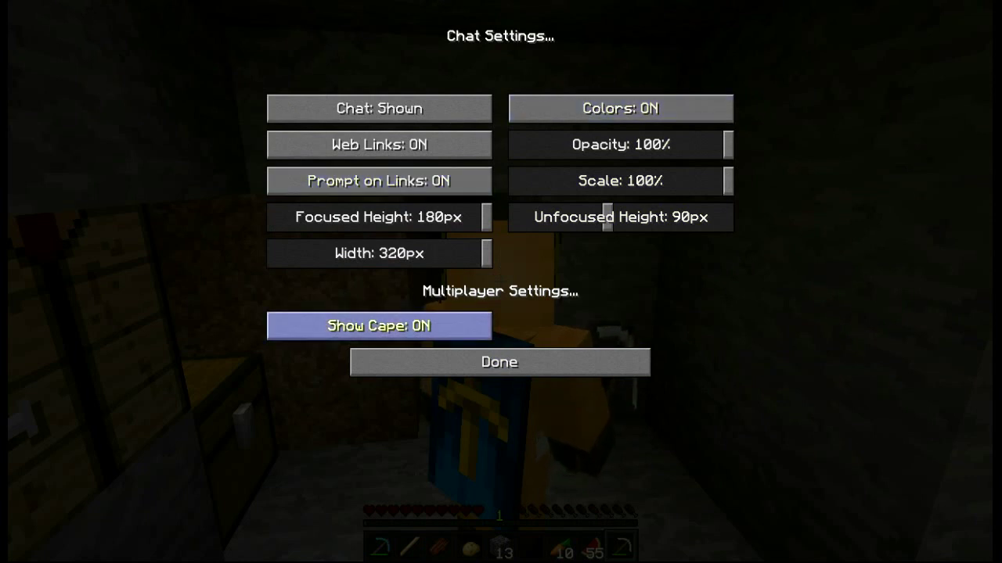
pyautogui.click(378, 325)
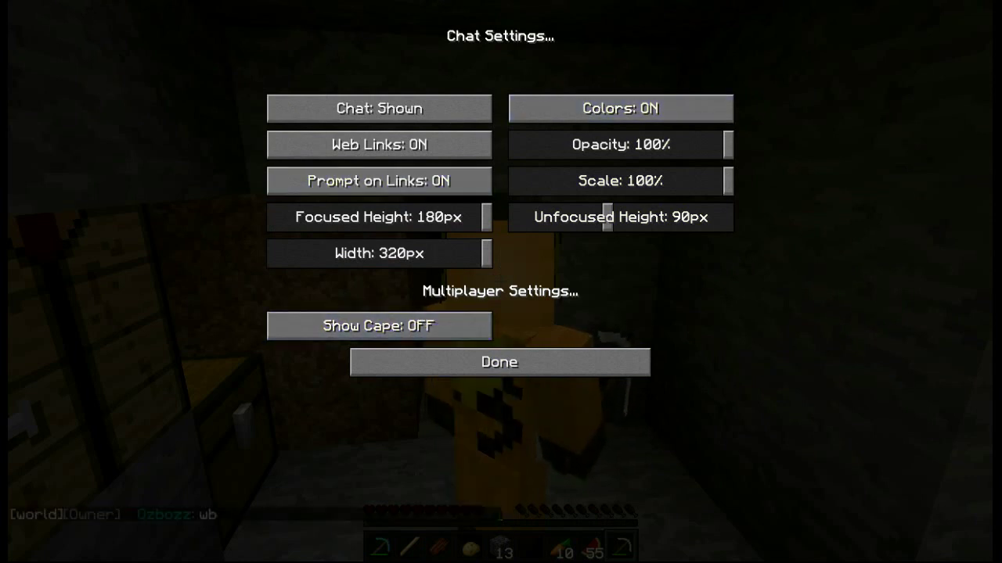